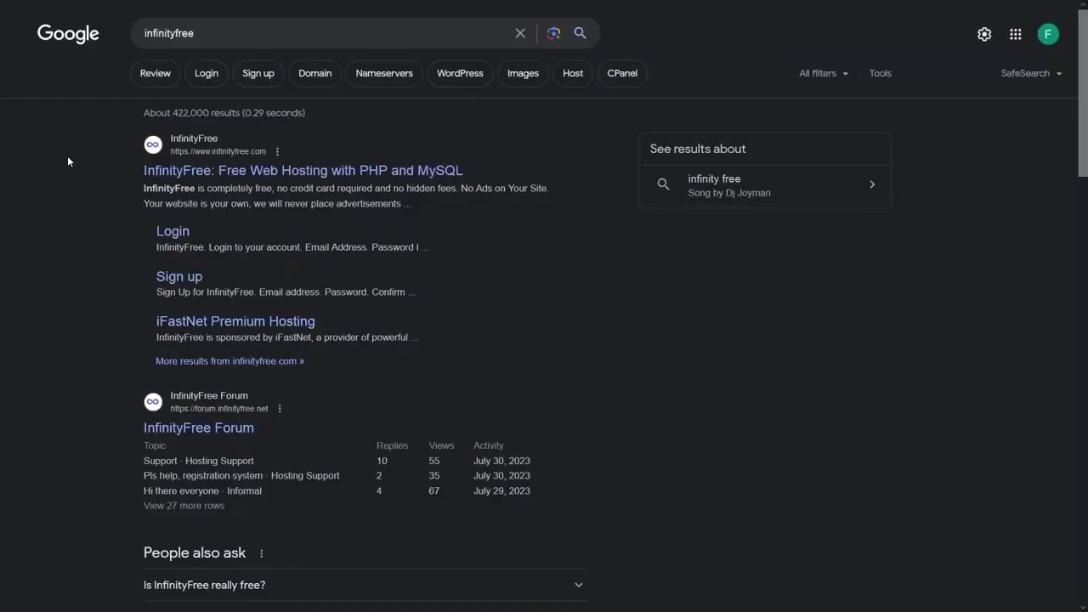
# - Open the 'InfinityFree: Free Web Hosting with PHP and MySQL' result from the Google search
pyautogui.click(171, 178)
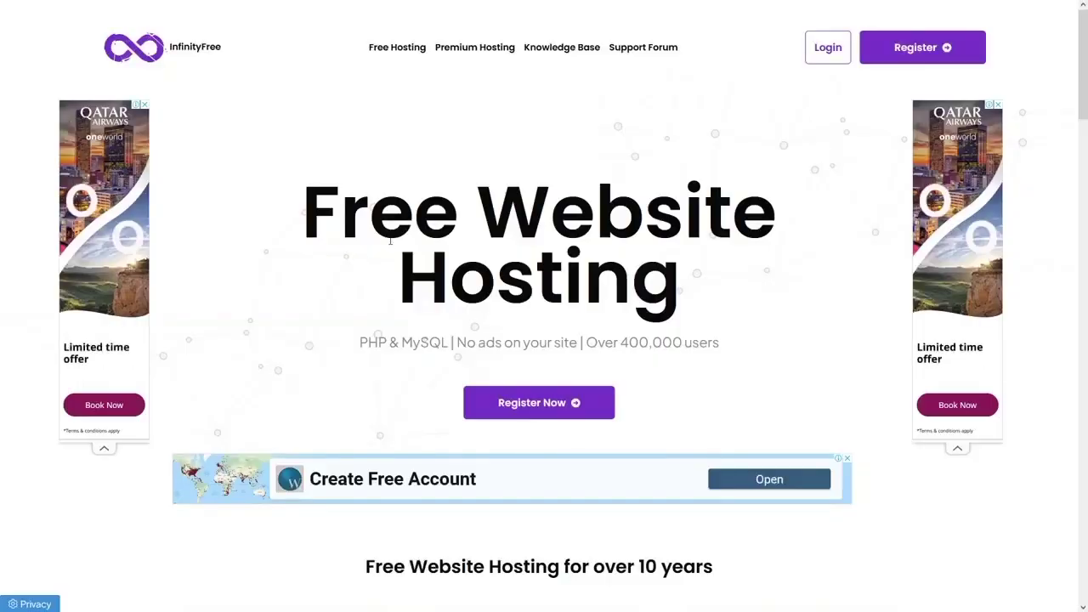
# - Browse the homepage feature cards, highlighting 'no credit', then go to the Register Now sign-up form
pyautogui.scroll(-3, 496, 323)
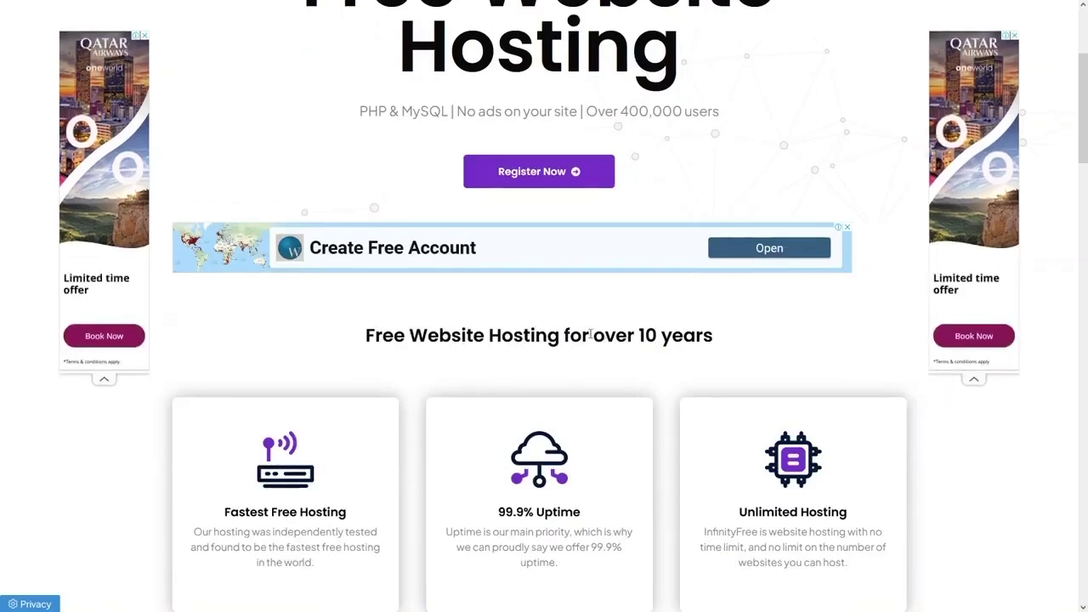
pyautogui.scroll(-3, 590, 343)
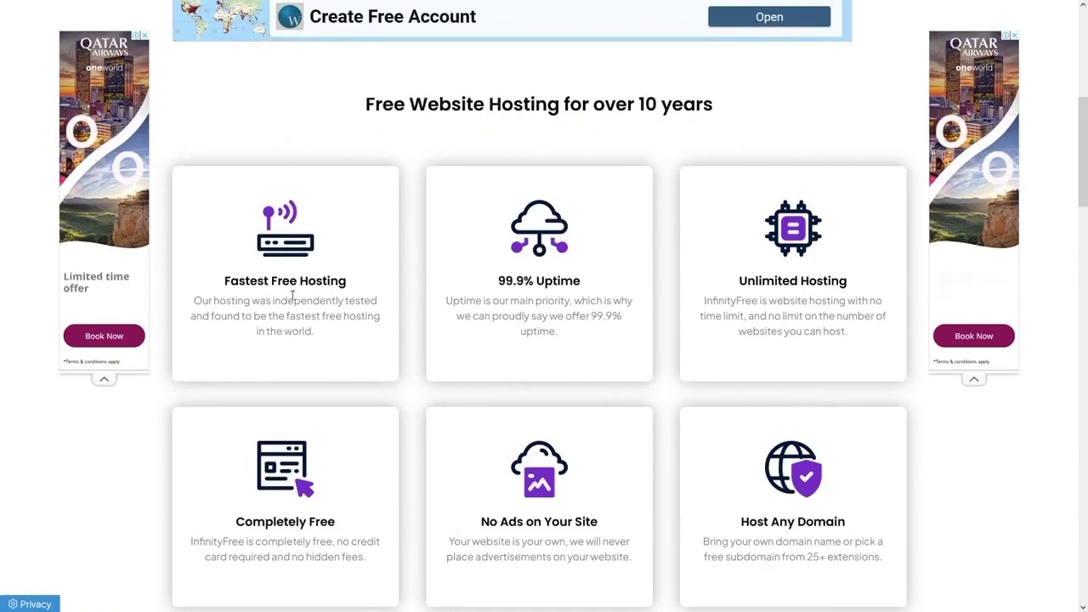
pyautogui.scroll(-2, 536, 238)
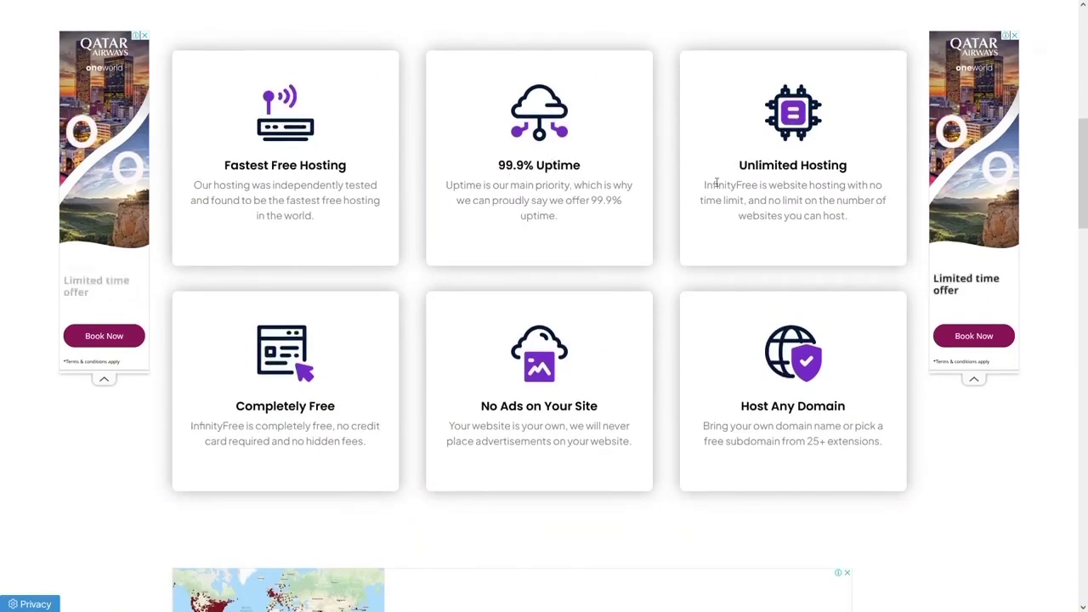
pyautogui.scroll(-1, 319, 401)
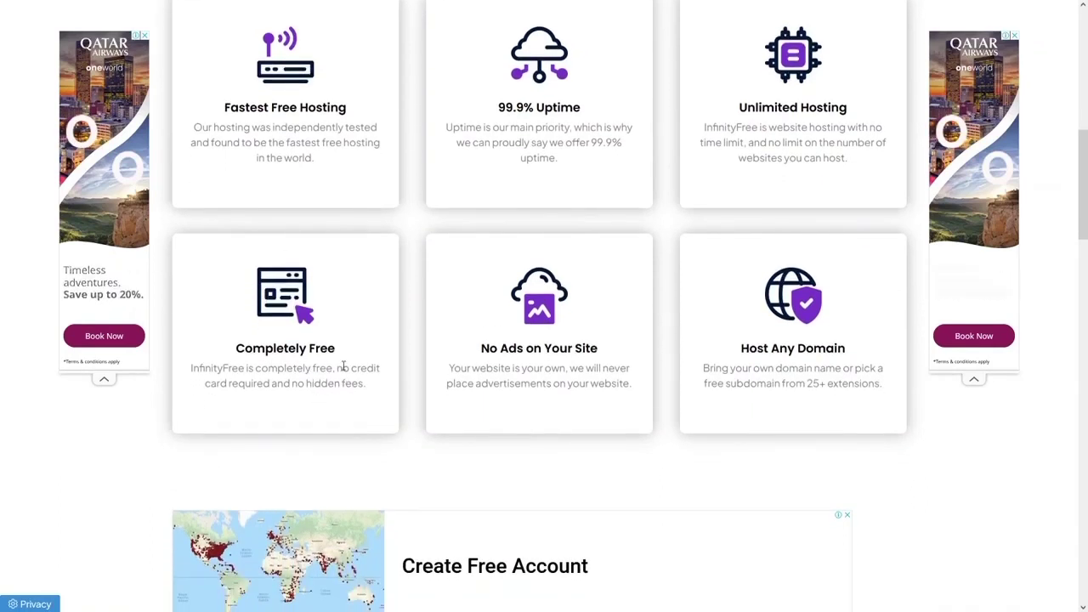
pyautogui.moveTo(336, 370); pyautogui.dragTo(382, 371)
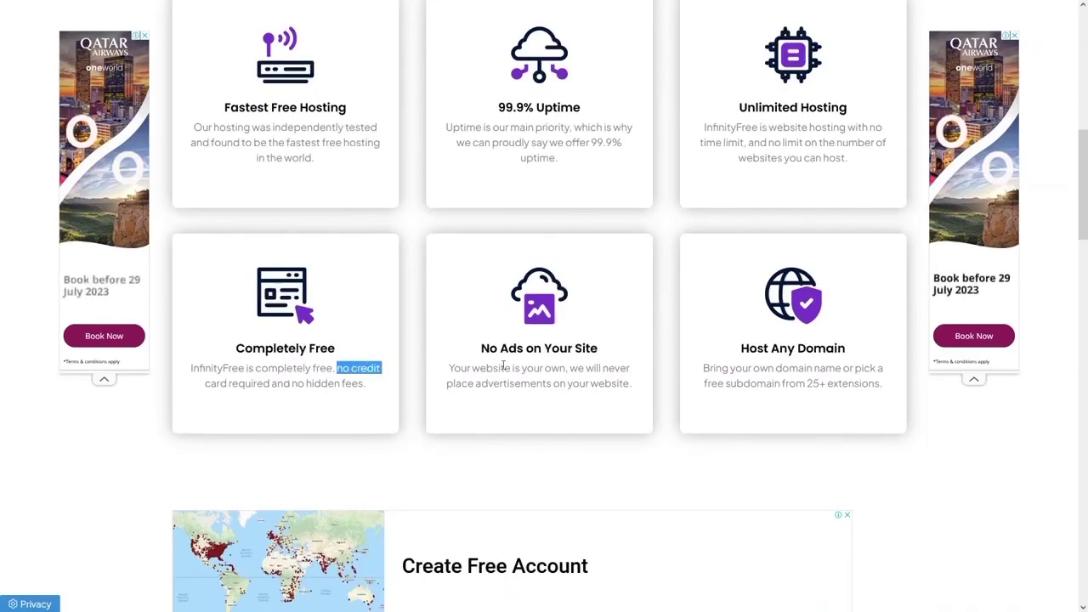
pyautogui.scroll(-3, 527, 366)
pyautogui.scroll(12, 561, 355)
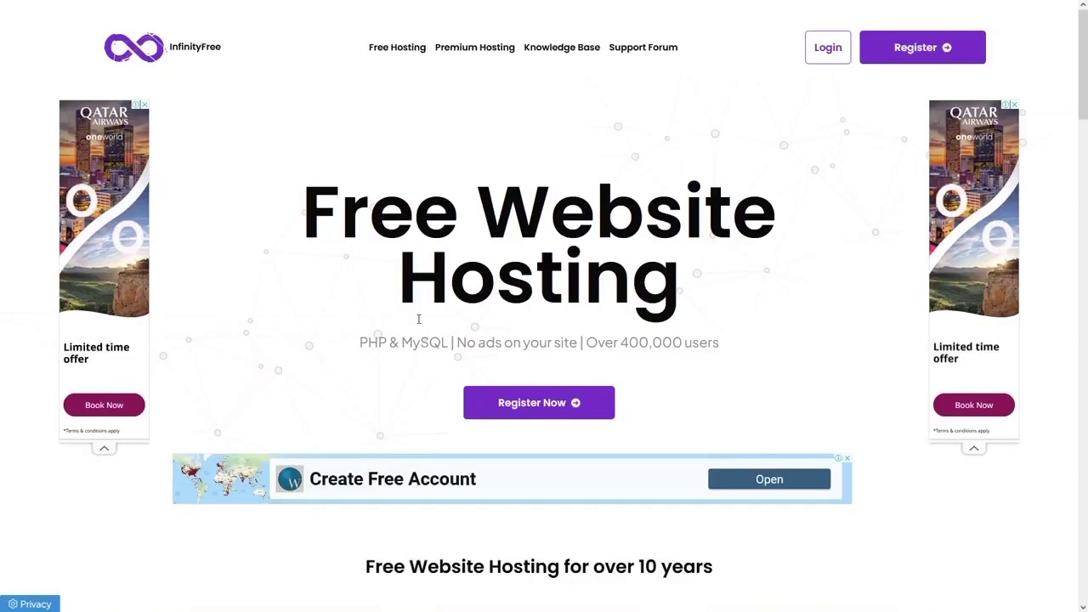
pyautogui.click(519, 403)
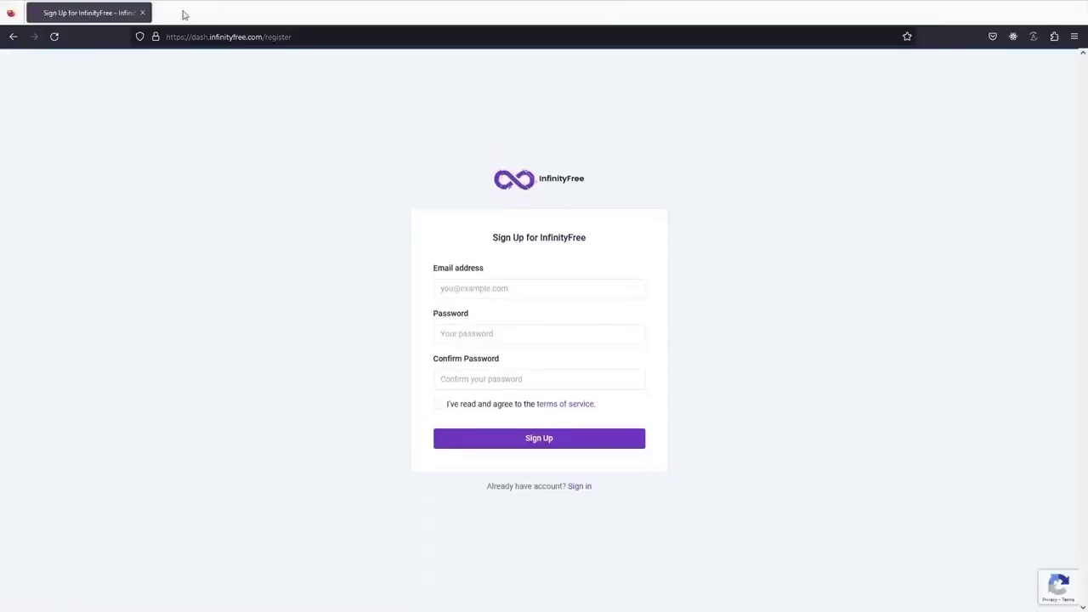
# - In a new tab, search 'temp email' and copy a disposable address from temp-mail.org
pyautogui.click(166, 12)
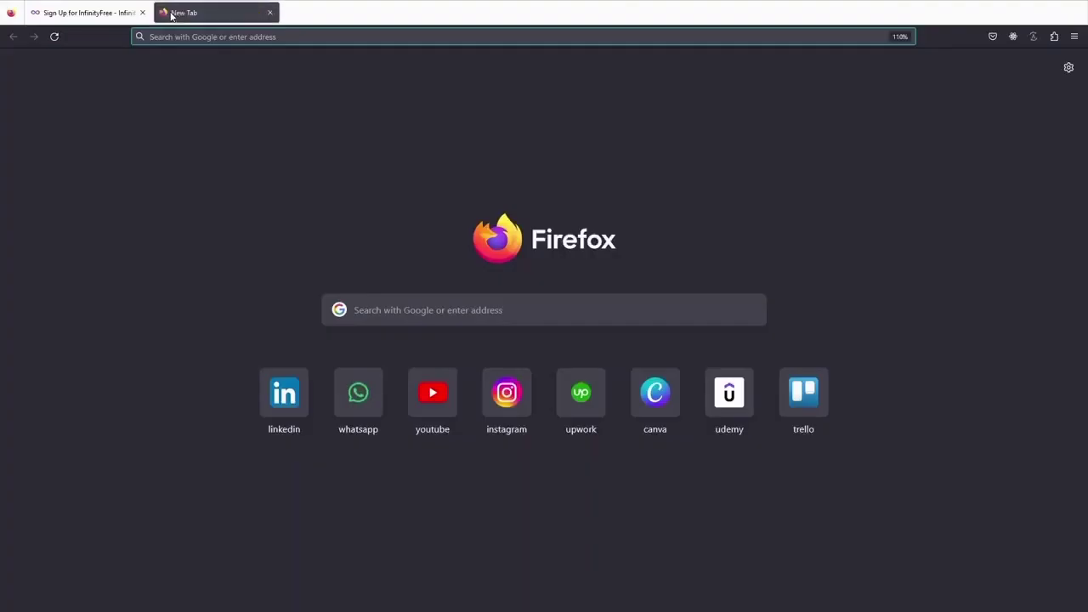
pyautogui.write('temp email')
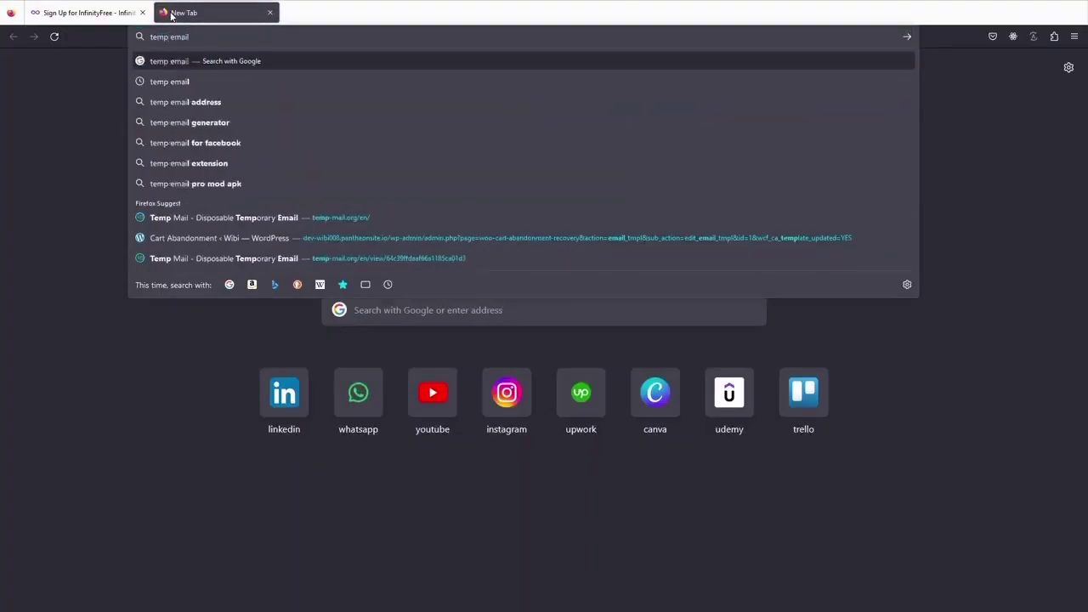
pyautogui.press('Return')
pyautogui.click(260, 171)
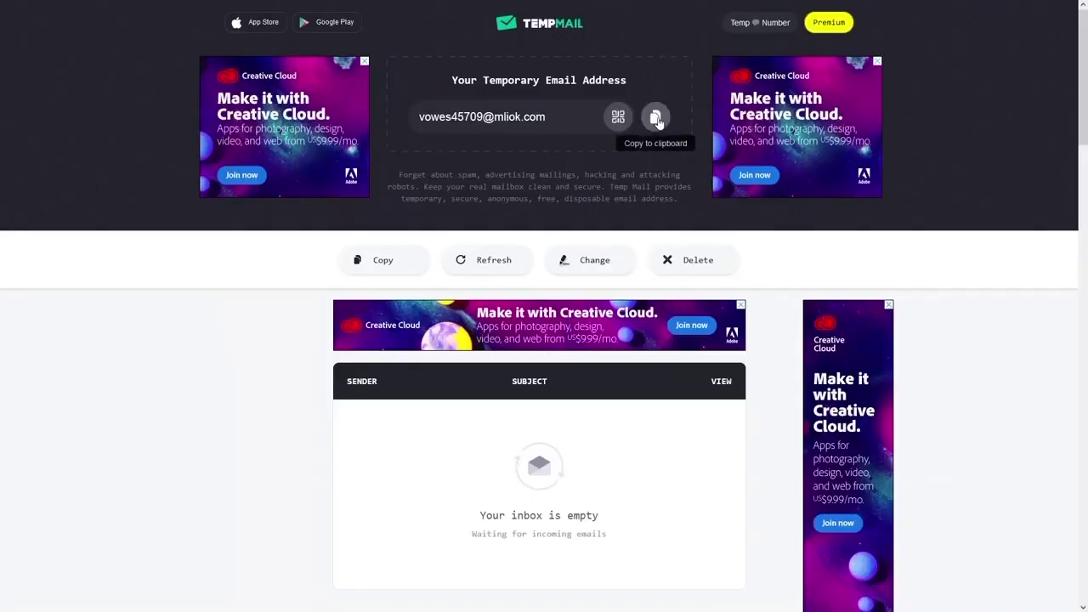
pyautogui.click(655, 119)
# - Return to the InfinityFree sign-up page and show it full screen
pyautogui.moveTo(483, 80); pyautogui.dragTo(626, 80)
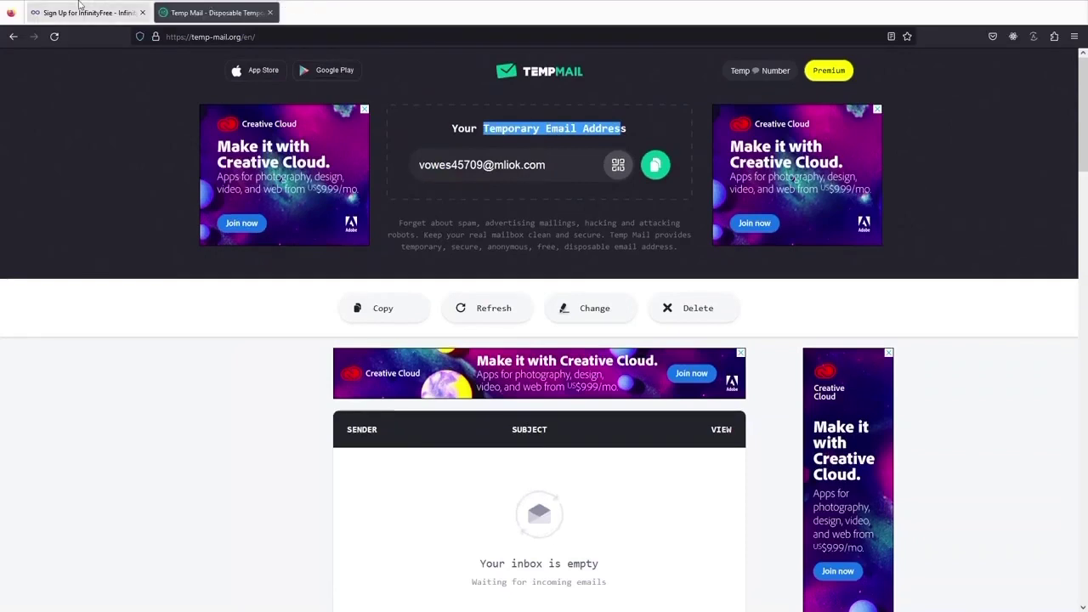
pyautogui.click(79, 11)
pyautogui.press('F11')
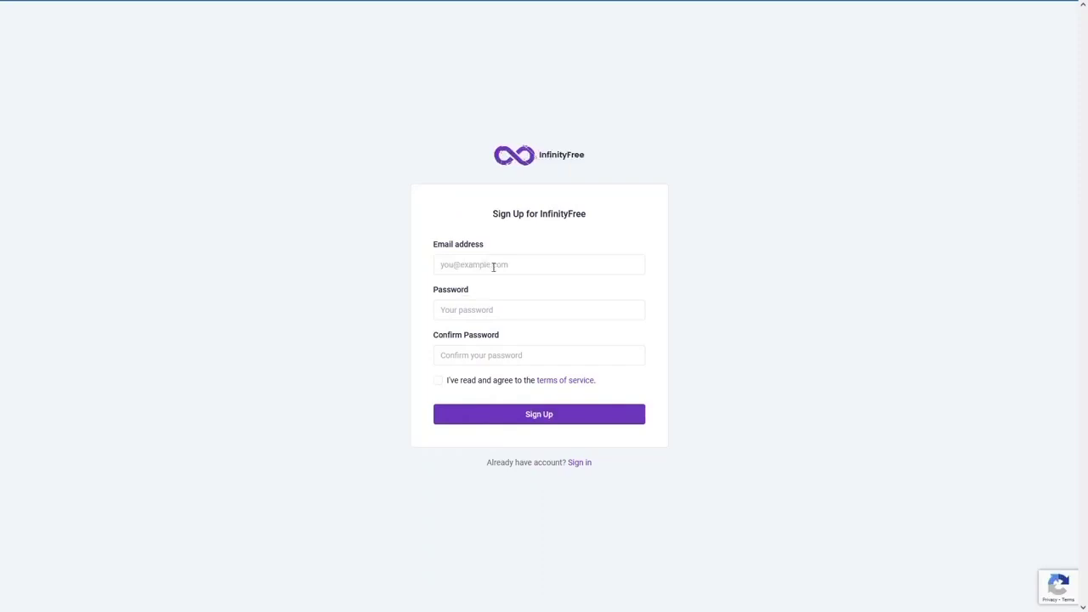
# - Try signing up with the pasted temporary email, accepting the terms and declining saving the login
pyautogui.click(490, 266)
pyautogui.hotkey('ctrl', 'v')
pyautogui.click(484, 309)
pyautogui.click(493, 382)
pyautogui.click(477, 418)
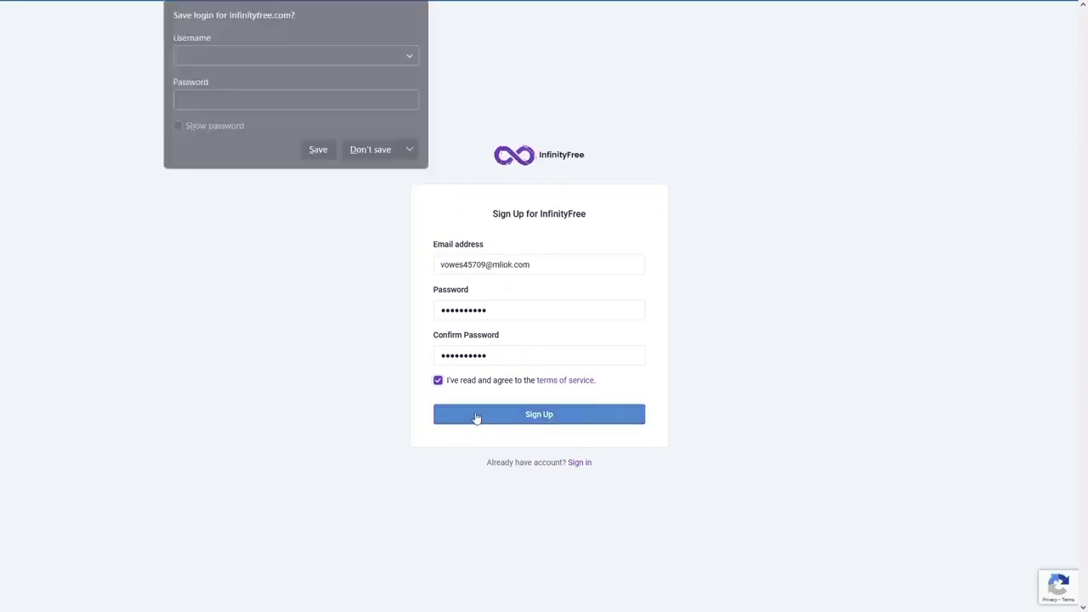
pyautogui.click(366, 156)
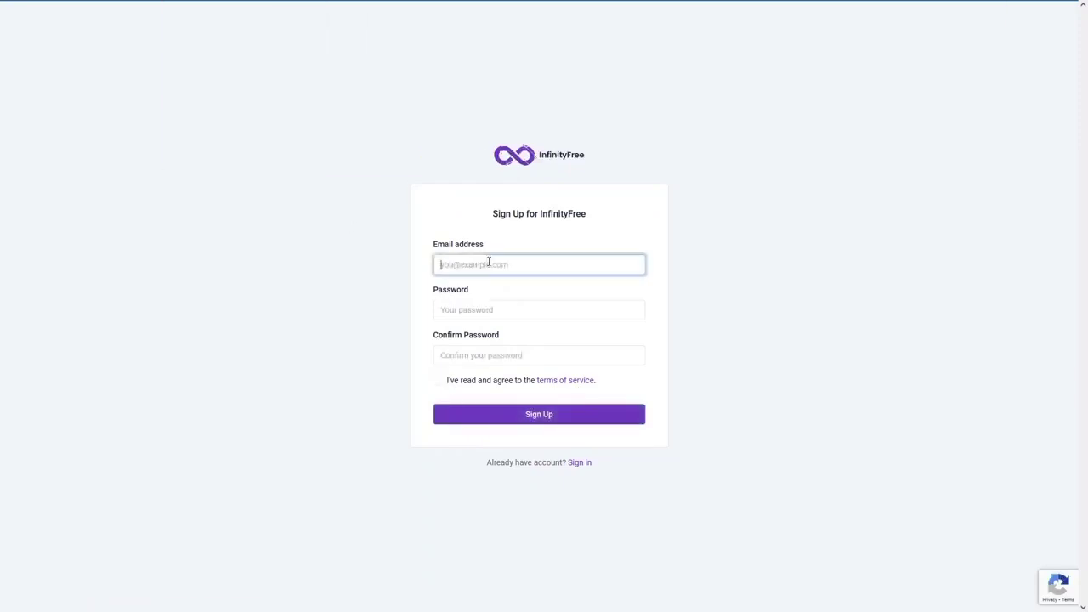
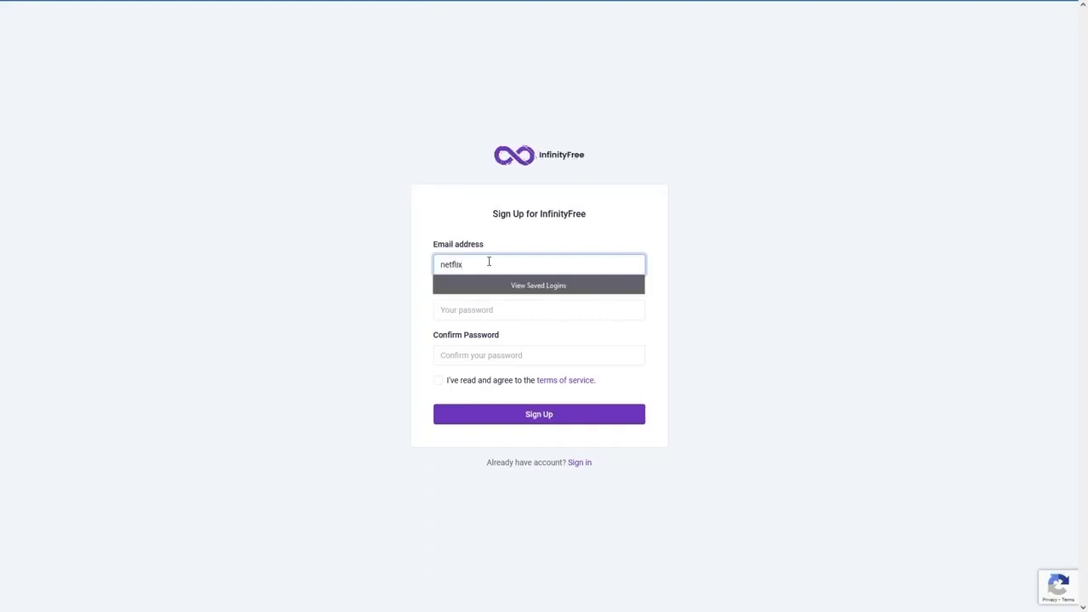
# - Register instead with a Gmail address and account password, accepting the terms, then open a new tab
pyautogui.press('Tab')
pyautogui.write('1234567')
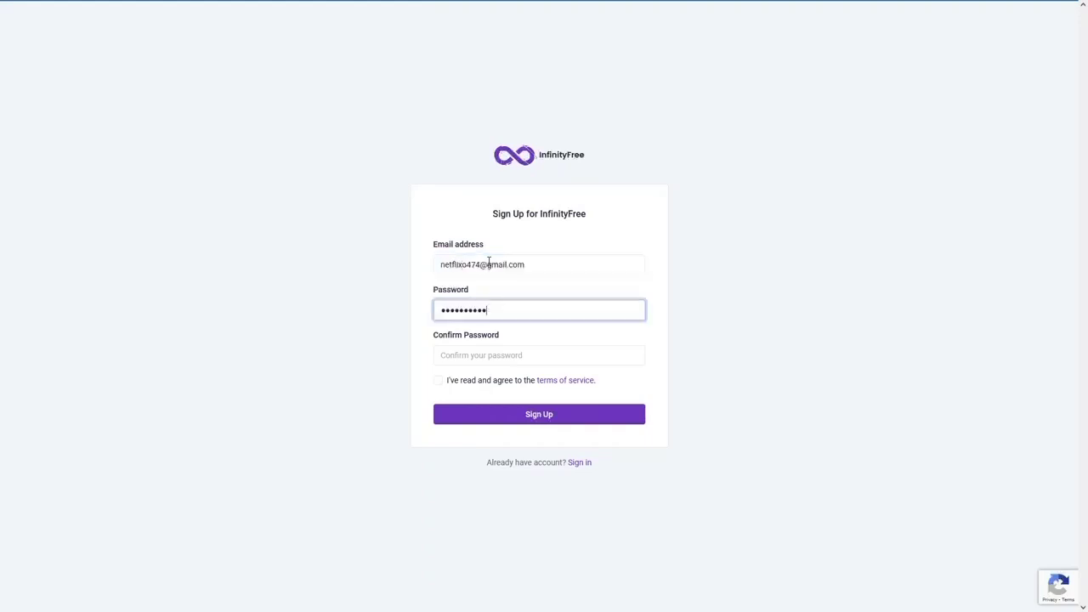
pyautogui.write('890')
pyautogui.press('Tab')
pyautogui.write('1234567890')
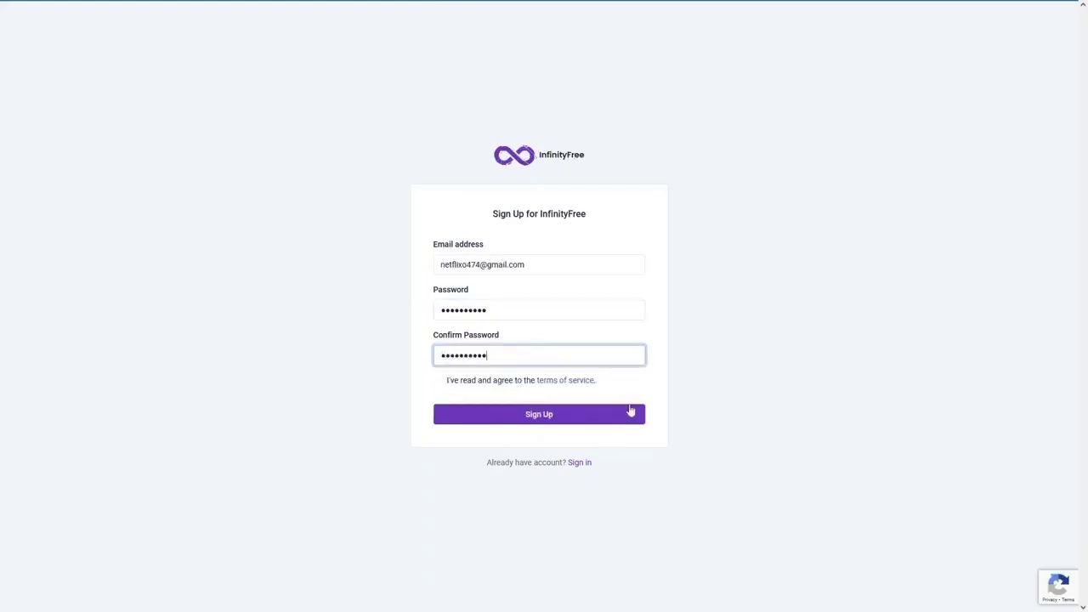
pyautogui.click(437, 390)
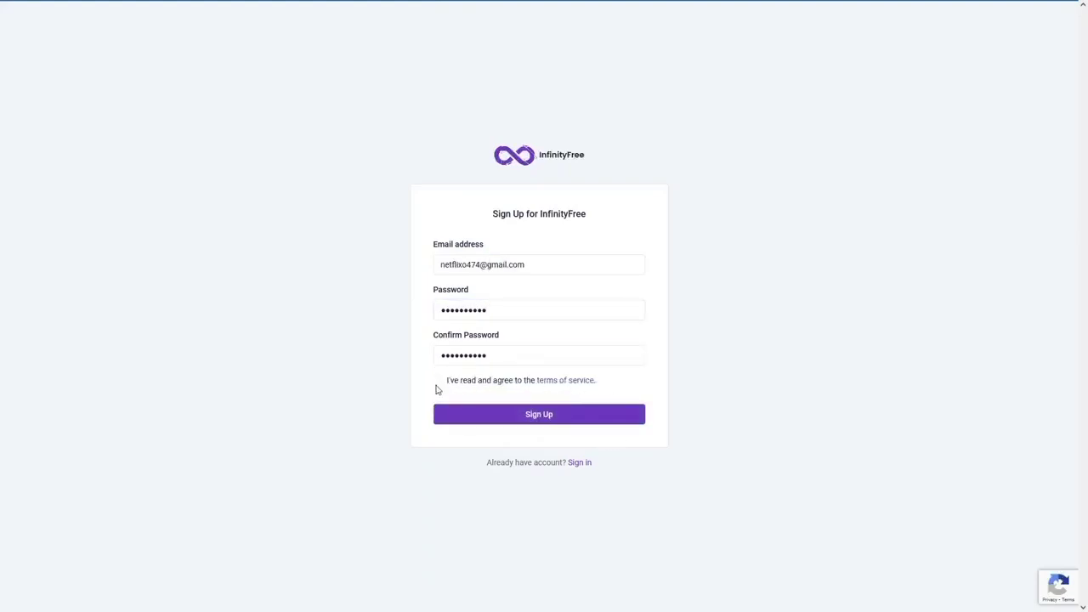
pyautogui.click(438, 381)
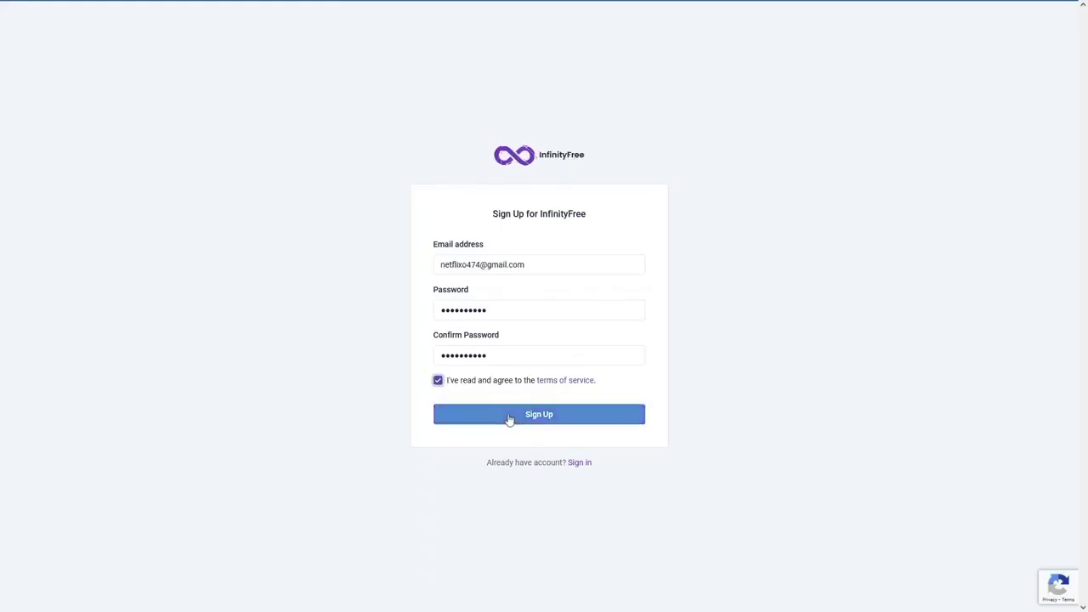
pyautogui.click(508, 417)
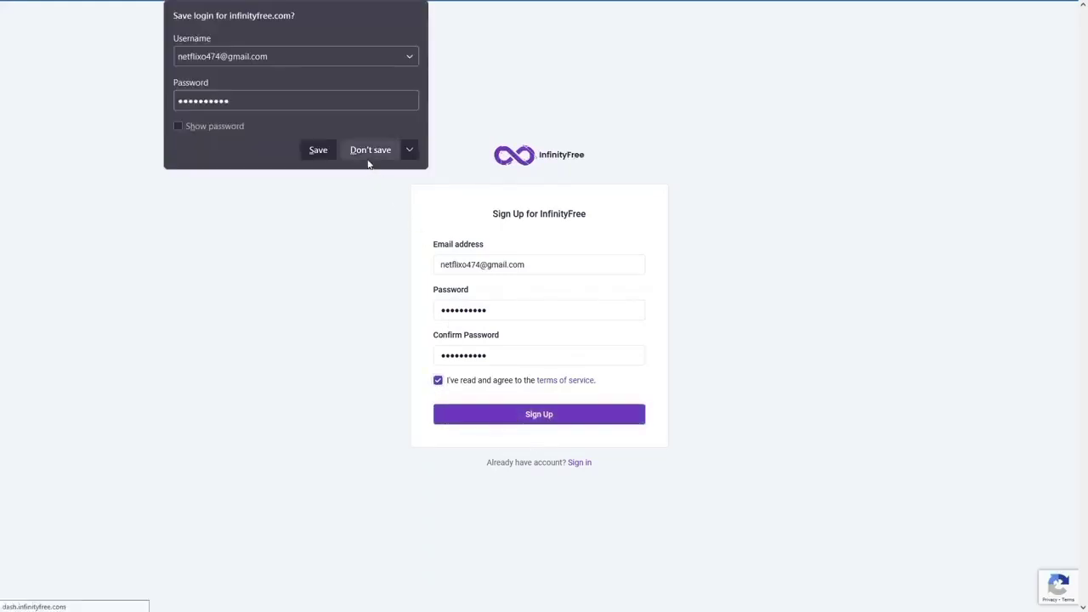
pyautogui.click(368, 151)
pyautogui.click(165, 12)
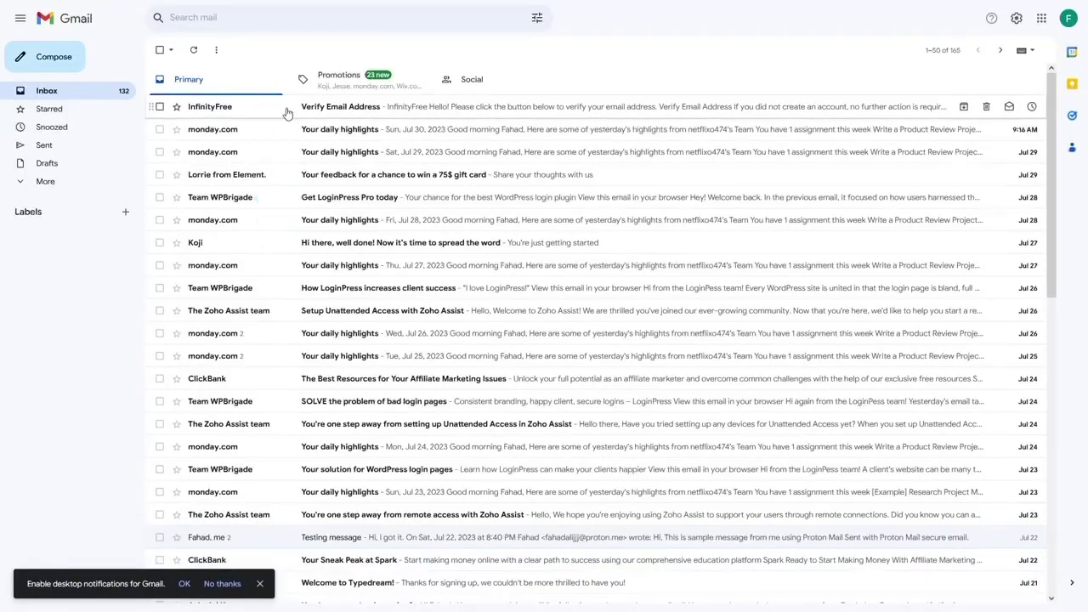
# - Open InfinityFree's 'Verify Email Address' message in Gmail and confirm the address via its button
pyautogui.click(286, 111)
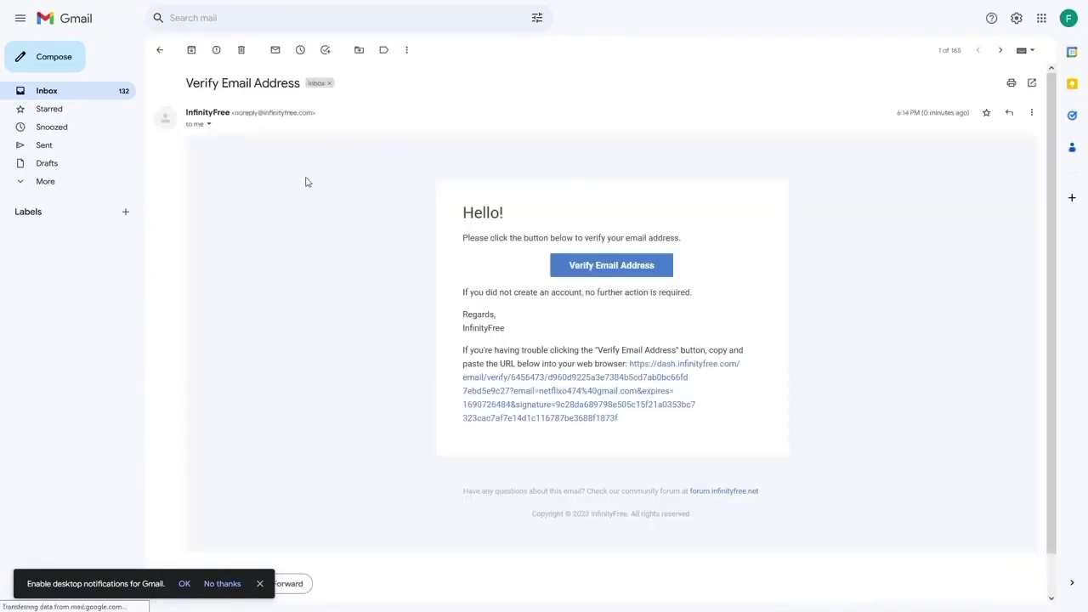
pyautogui.click(598, 269)
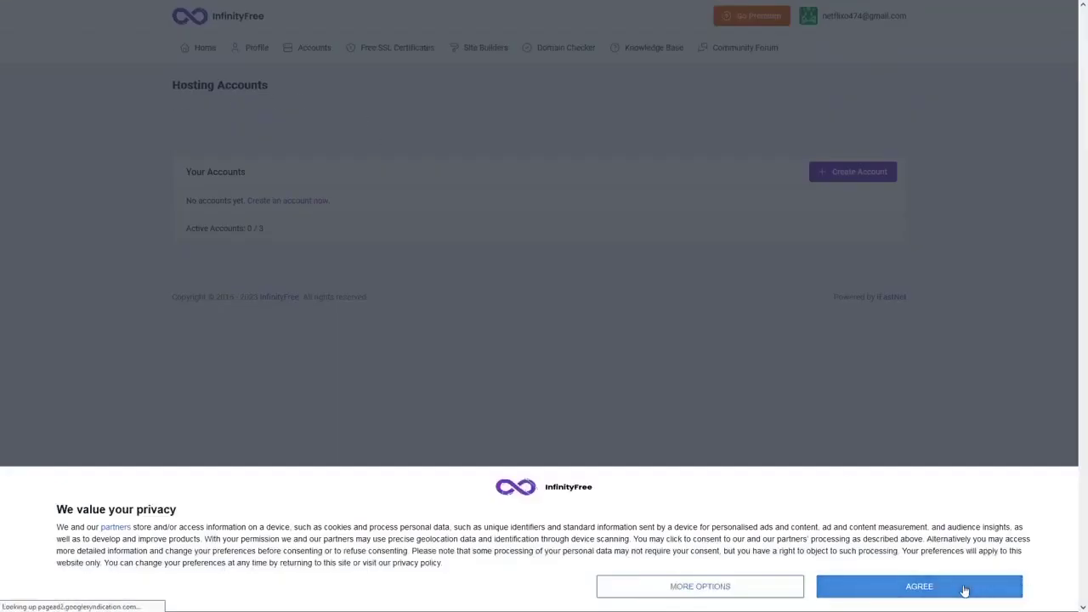
# - Accept the privacy notice, start a new hosting account and check kazakhagee.great-site.net is available
pyautogui.click(964, 586)
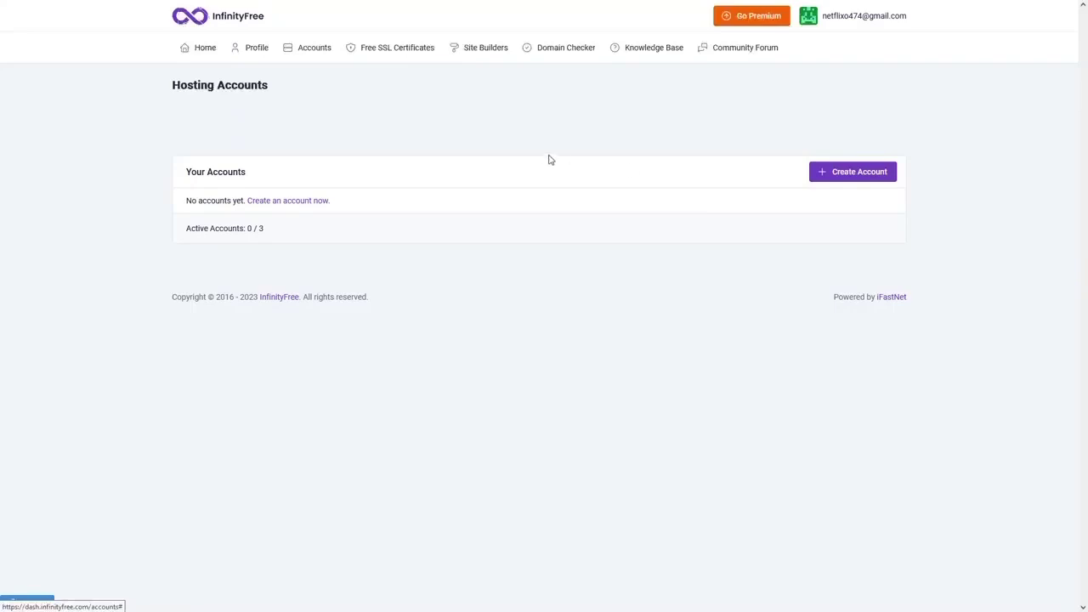
pyautogui.click(848, 178)
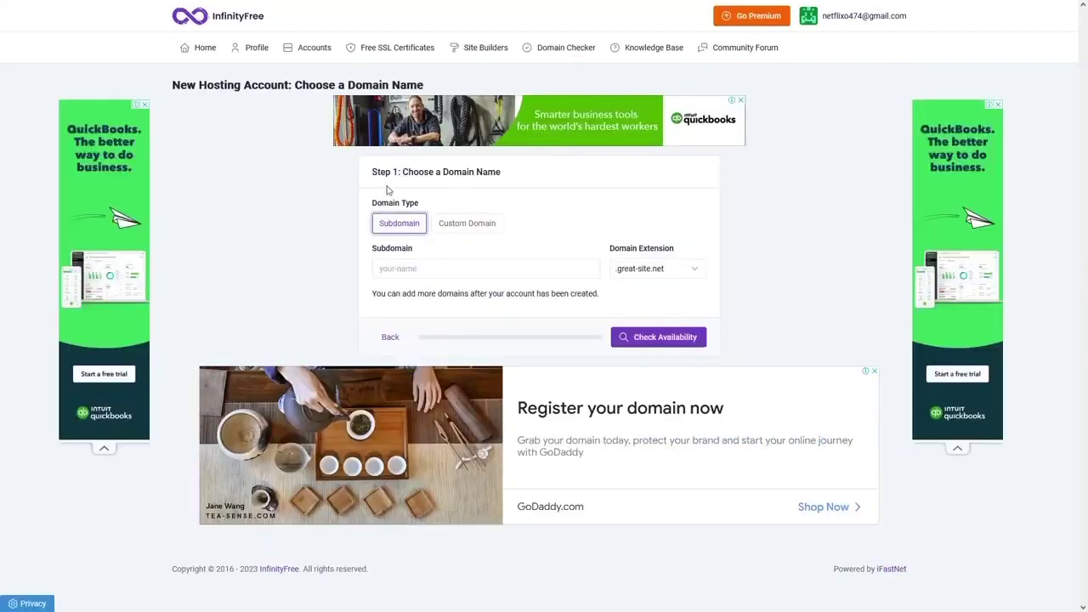
pyautogui.click(493, 232)
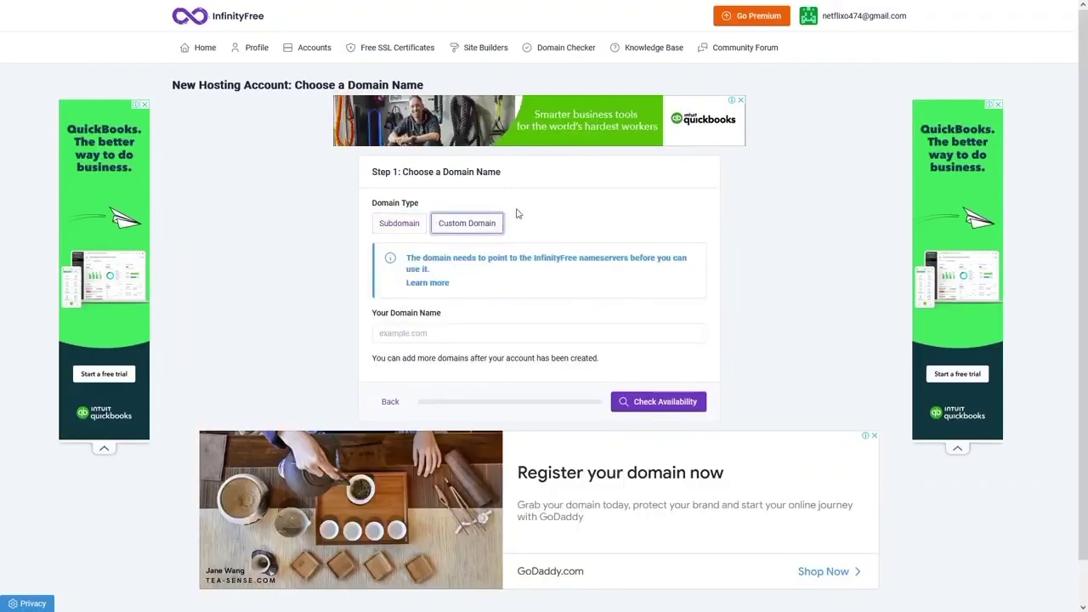
pyautogui.click(387, 223)
pyautogui.click(487, 271)
pyautogui.hotkey('ctrl', 'v')
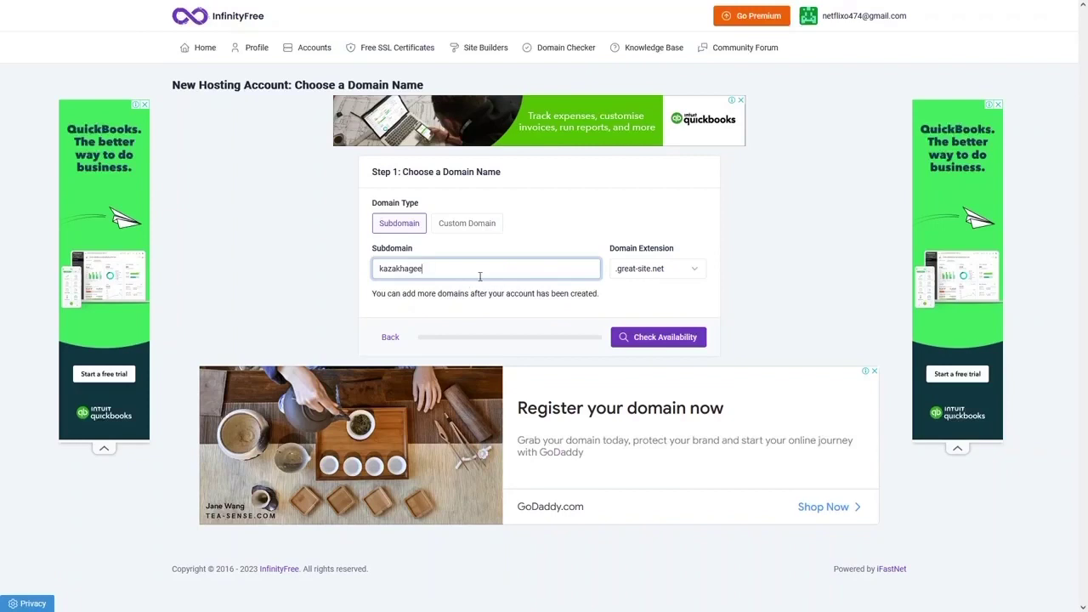
pyautogui.click(637, 338)
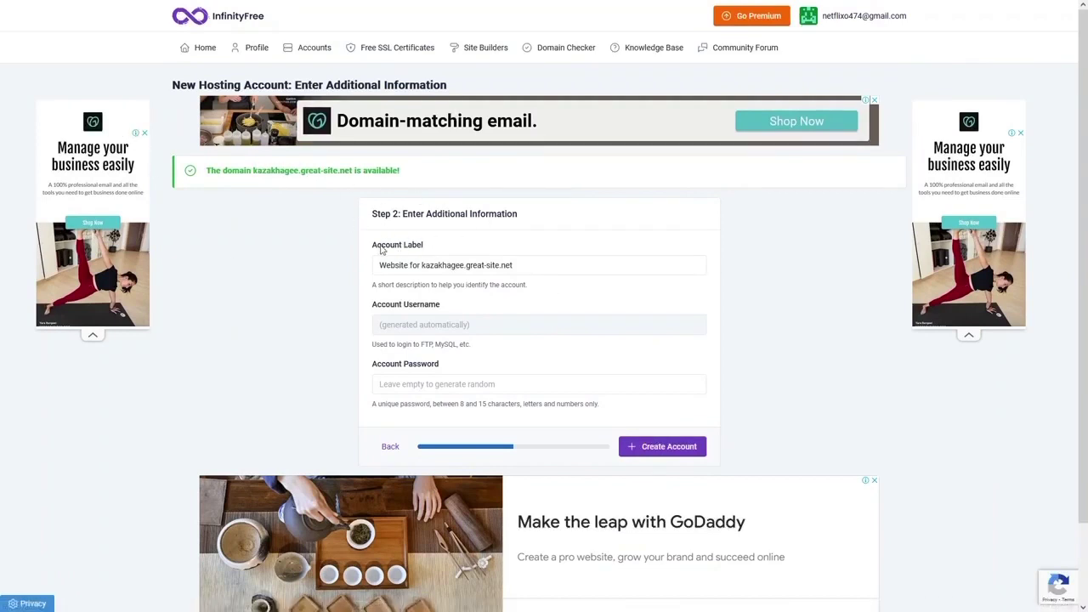
# - Create the account with the default label and an empty password for auto-generation
pyautogui.click(522, 264)
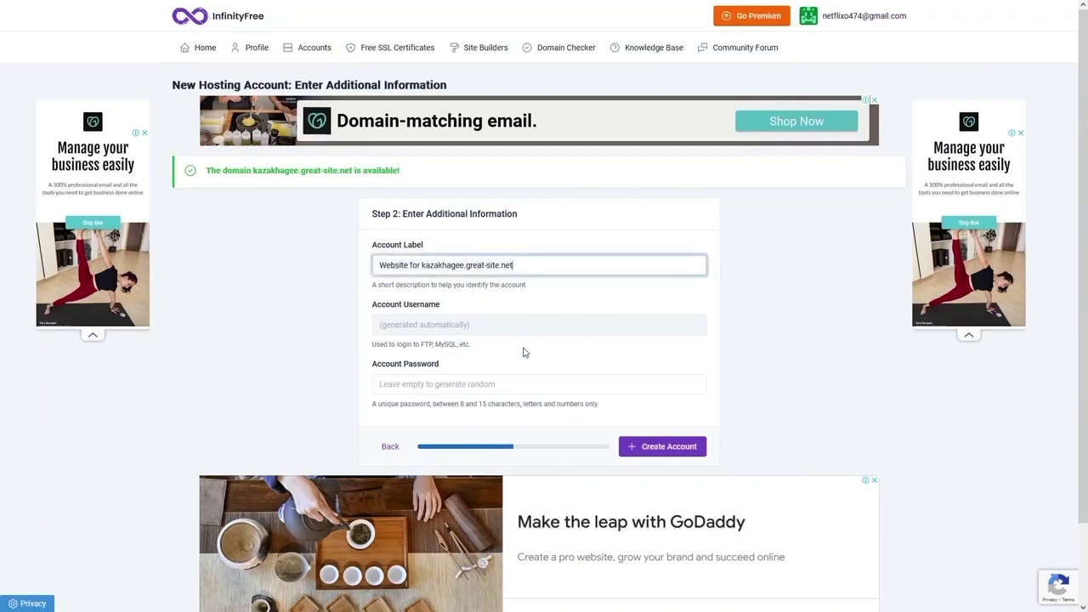
pyautogui.scroll(-2, 520, 352)
pyautogui.scroll(1, 625, 279)
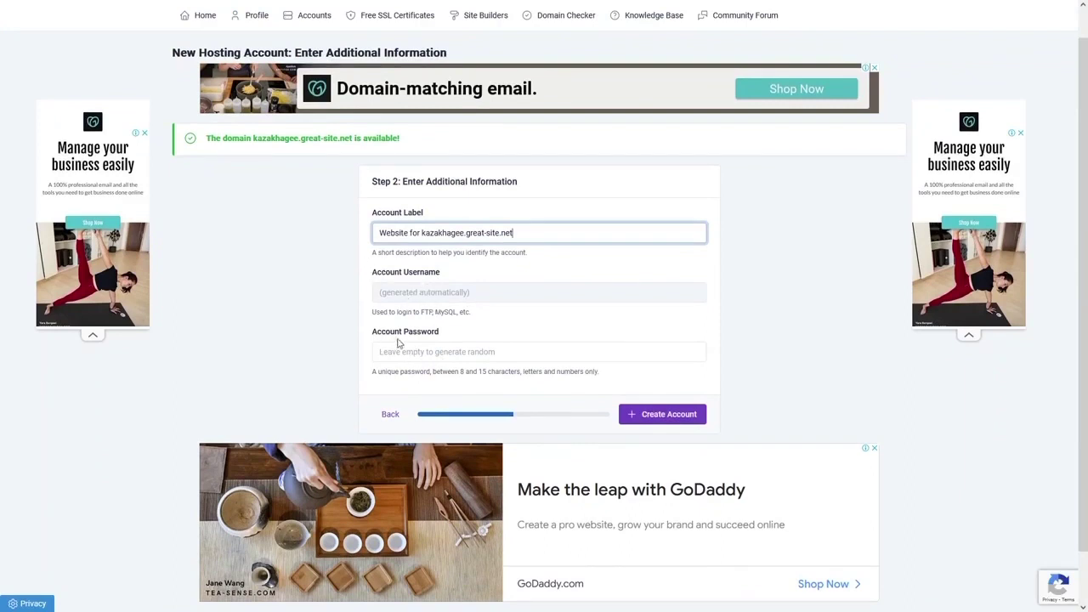
pyautogui.click(430, 350)
pyautogui.click(463, 332)
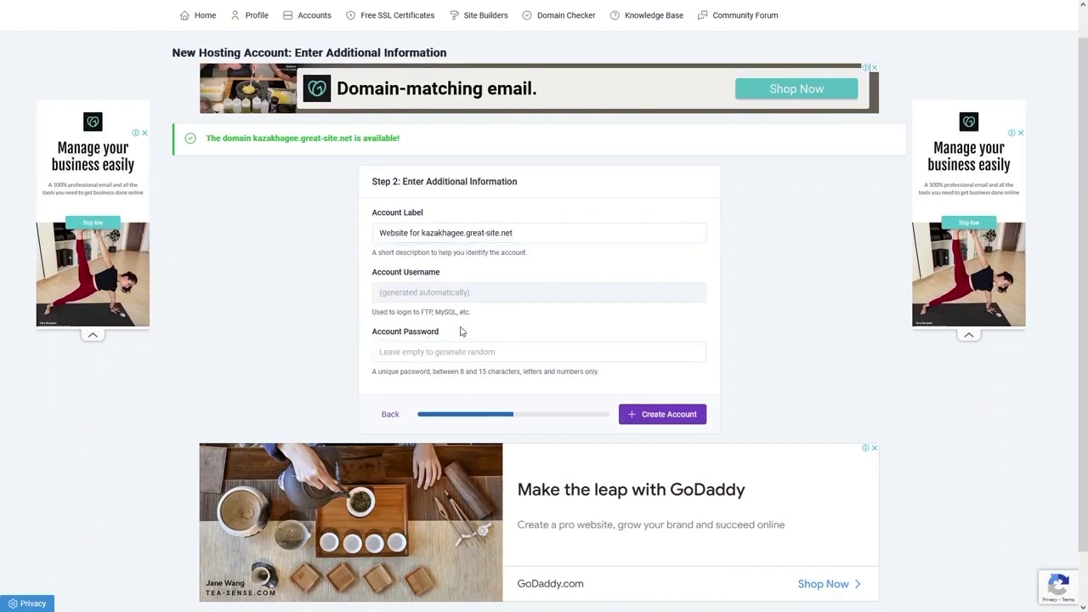
pyautogui.moveTo(450, 335); pyautogui.dragTo(391, 339)
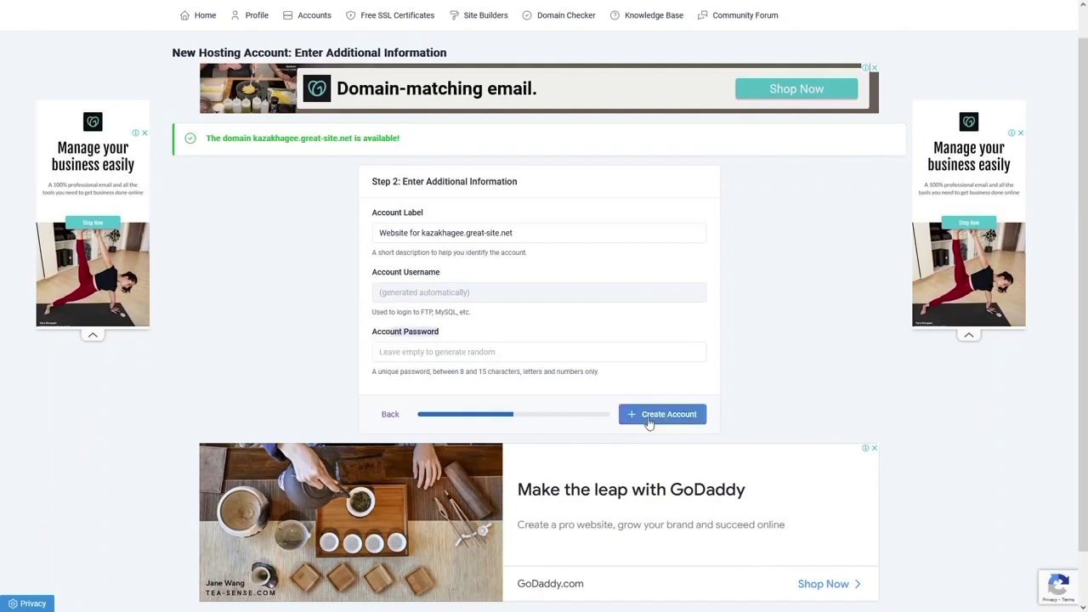
pyautogui.click(649, 417)
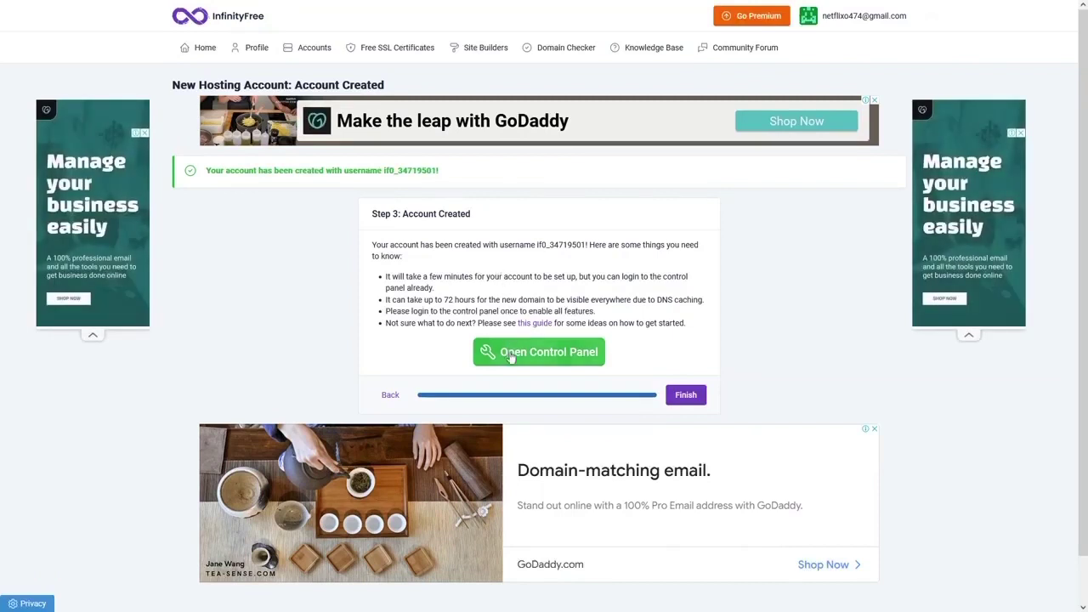
# - Open the Control Panel and choose I Approve on the Important Notice about service emails
pyautogui.click(545, 353)
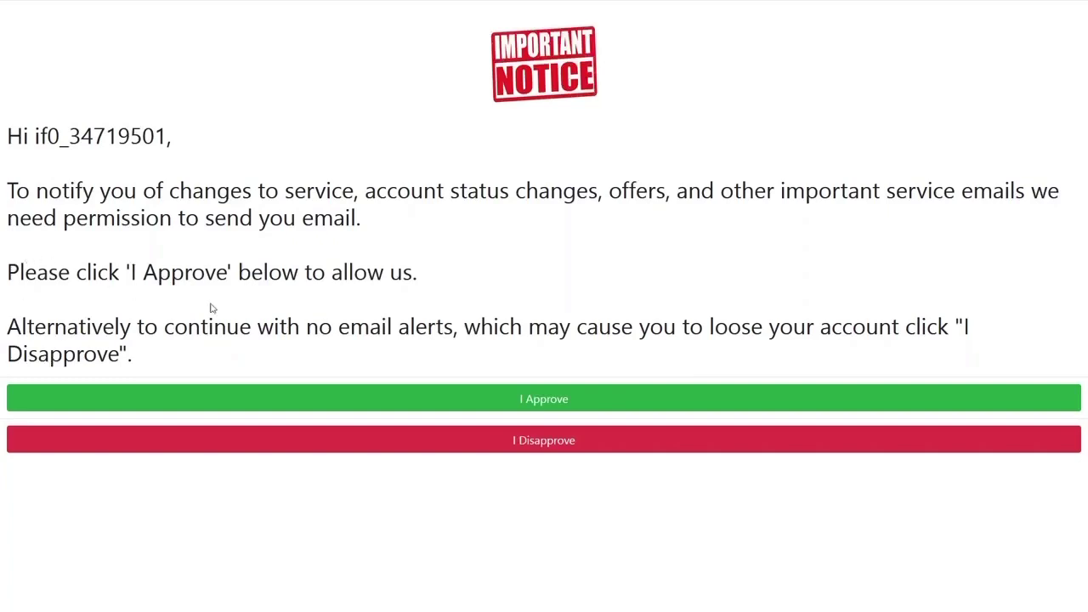
pyautogui.click(534, 399)
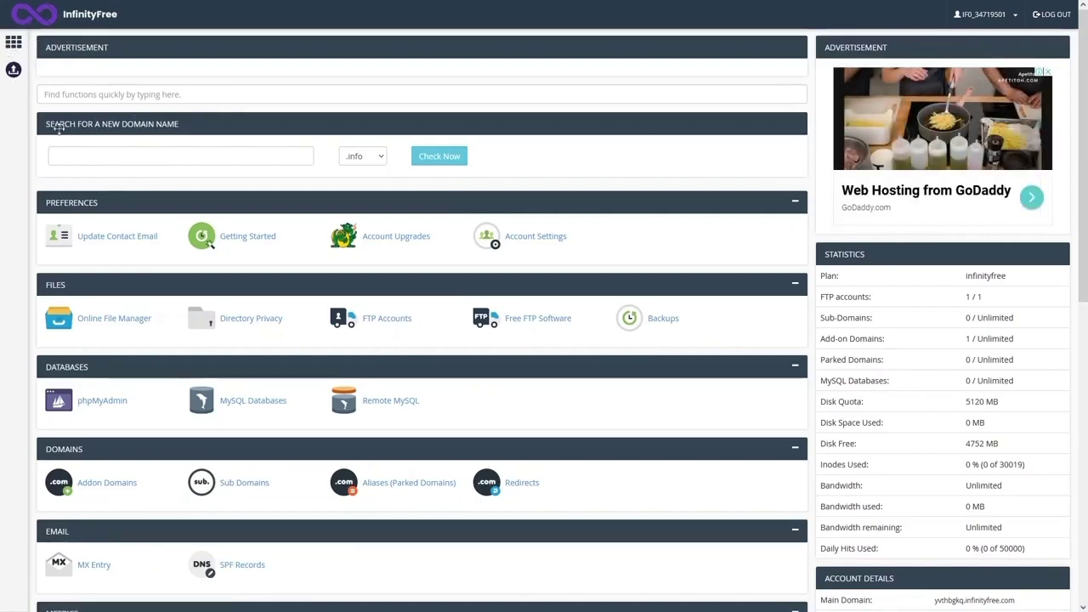
pyautogui.click(226, 158)
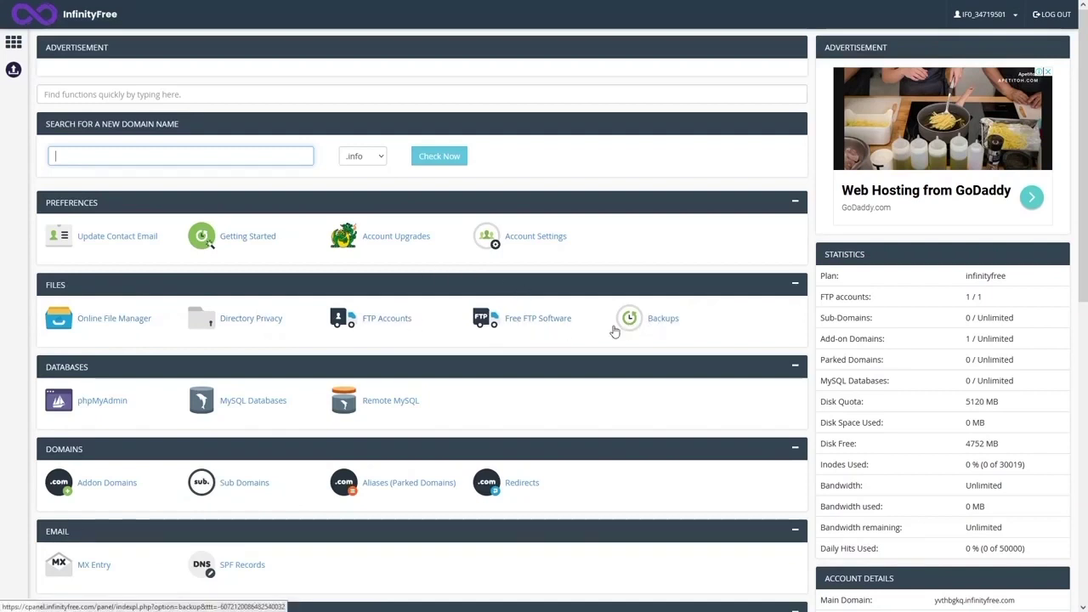
pyautogui.scroll(-1, 80, 363)
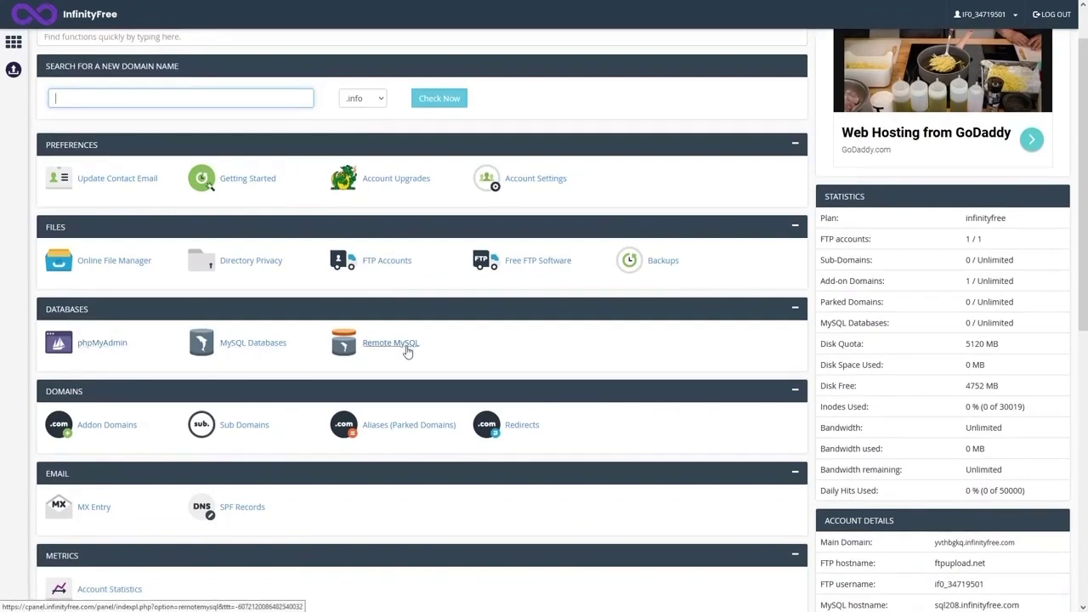
pyautogui.scroll(-2, 408, 351)
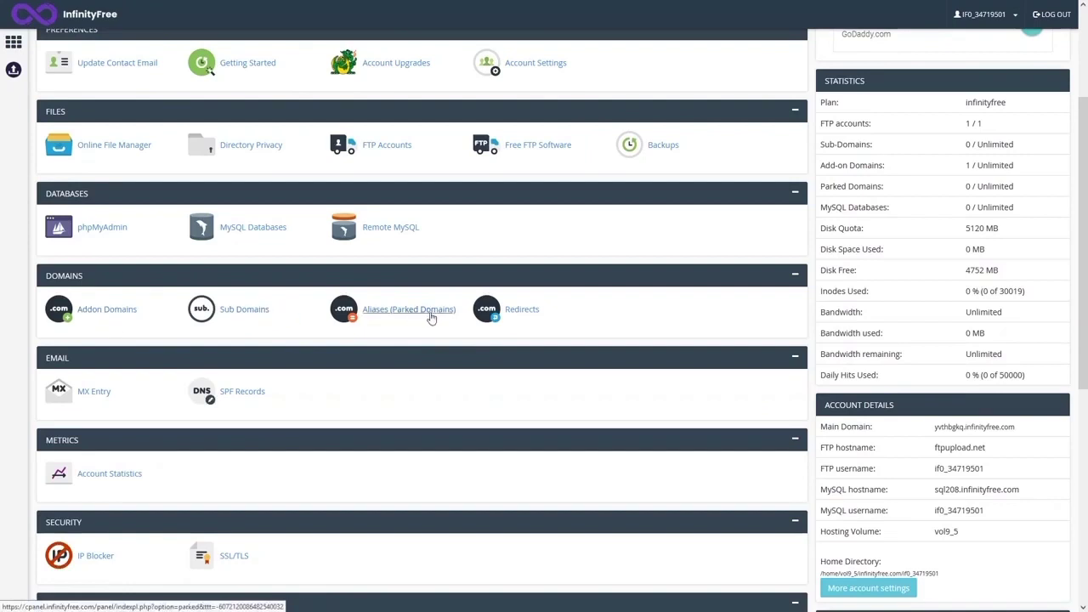
pyautogui.scroll(-2, 451, 332)
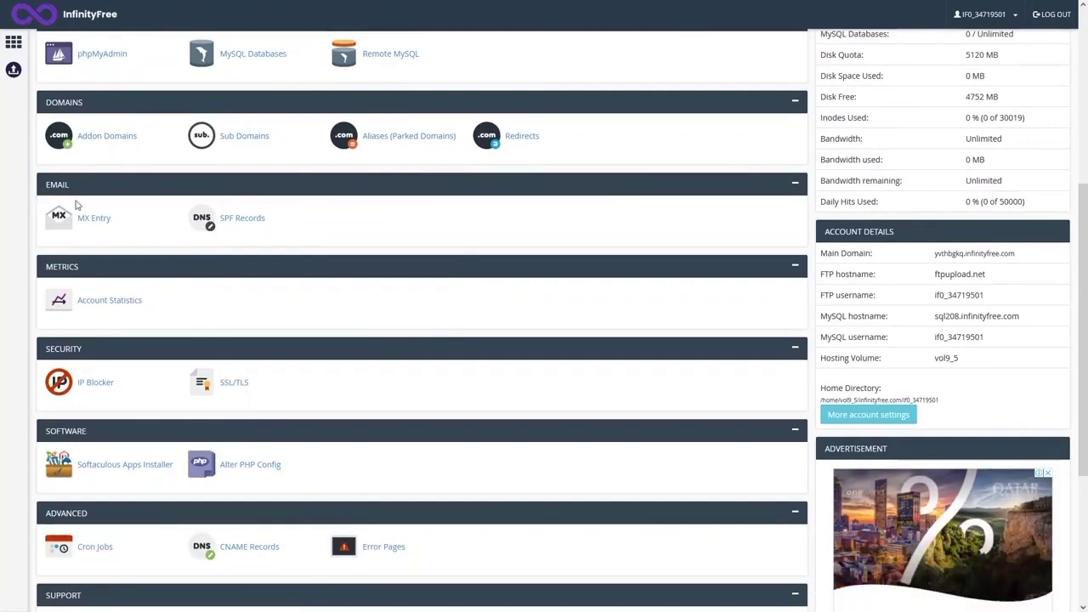
pyautogui.scroll(-2, 78, 267)
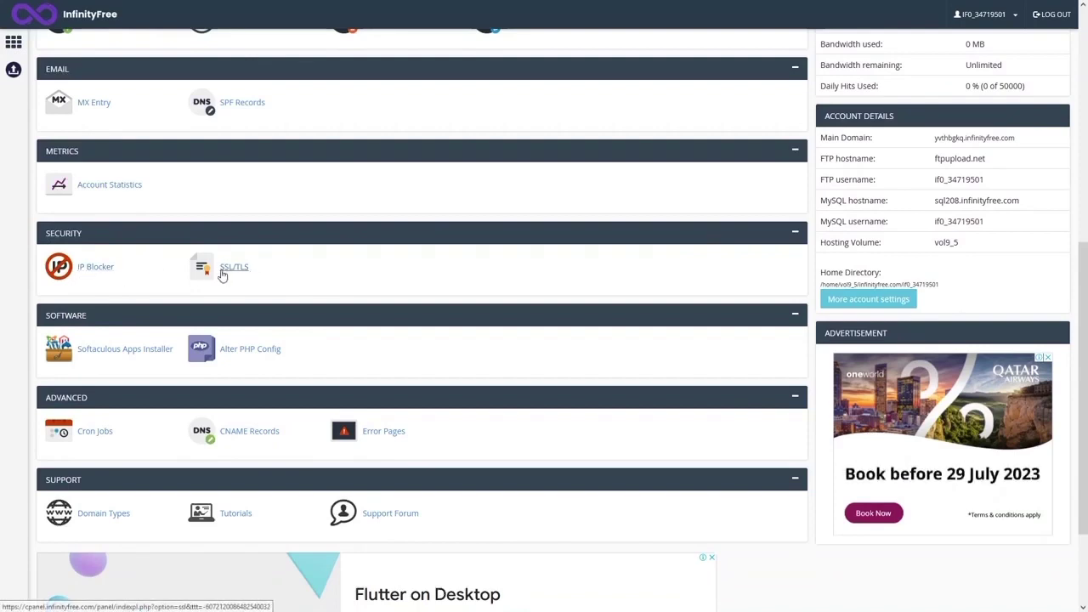
pyautogui.scroll(-2, 142, 248)
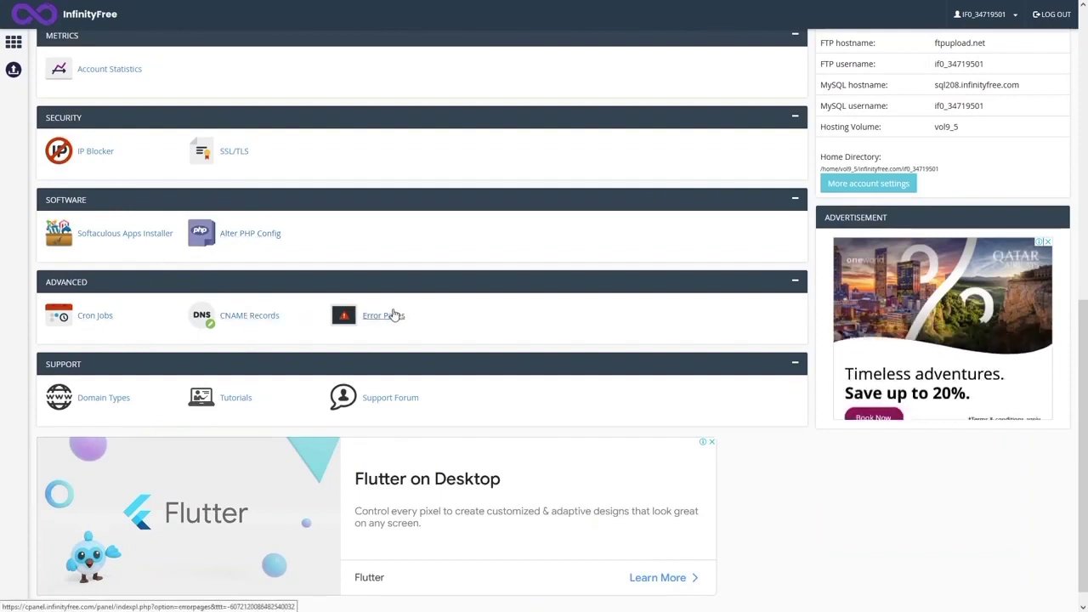
pyautogui.scroll(-1, 374, 316)
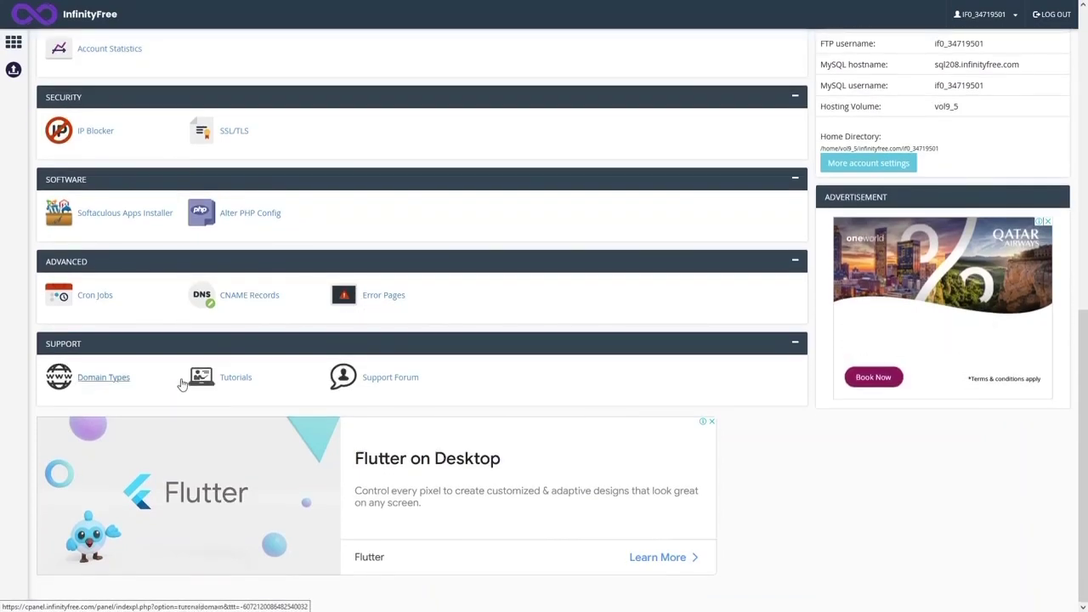
pyautogui.scroll(2, 408, 394)
pyautogui.scroll(4, 409, 394)
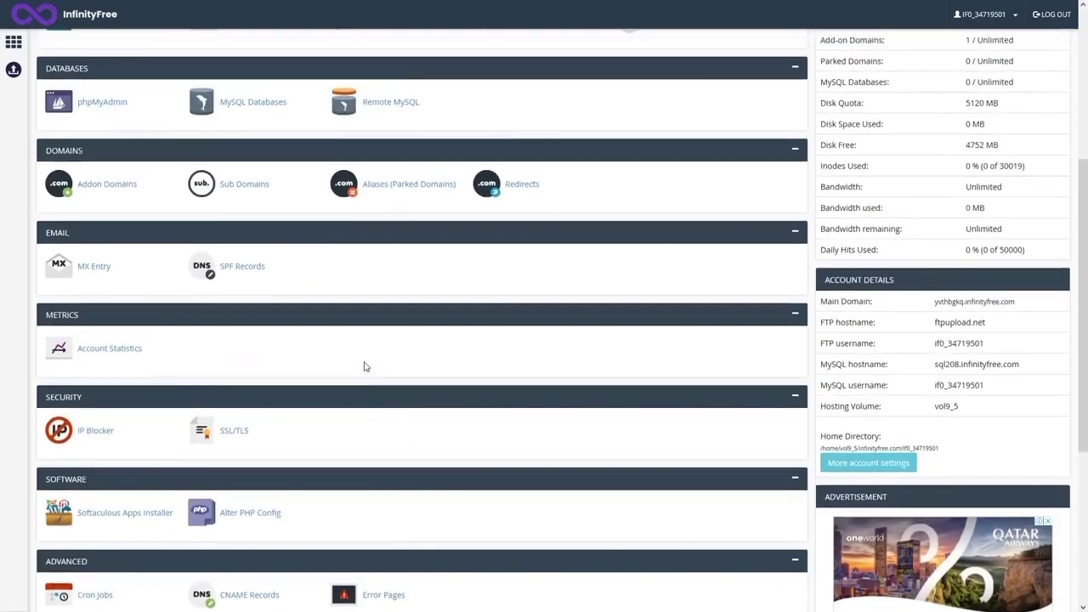
pyautogui.scroll(1, 353, 357)
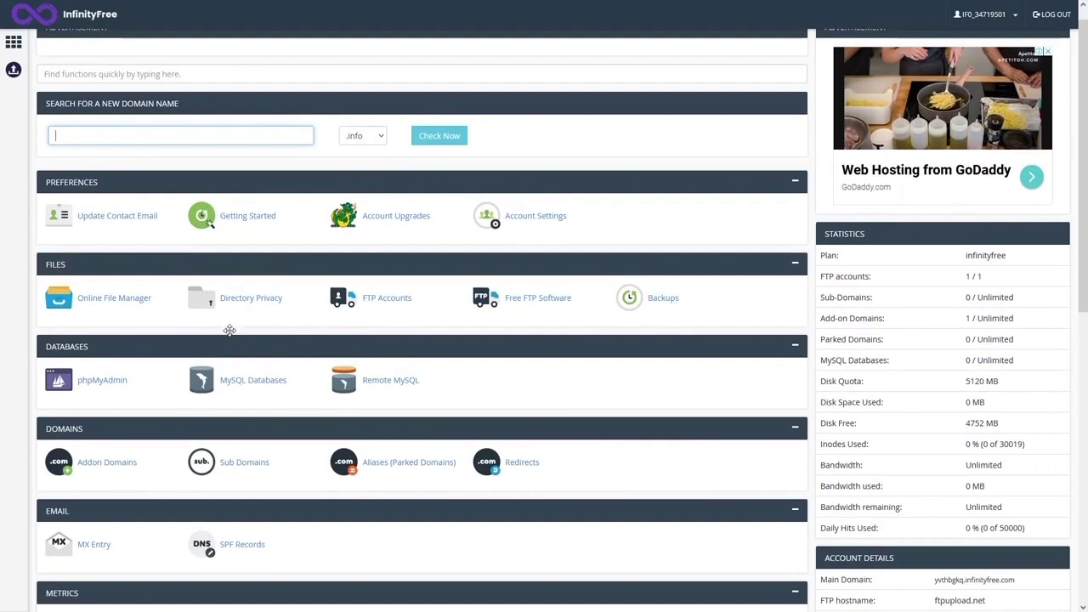
# - Browse the premium Upgrade Plans page
pyautogui.click(13, 78)
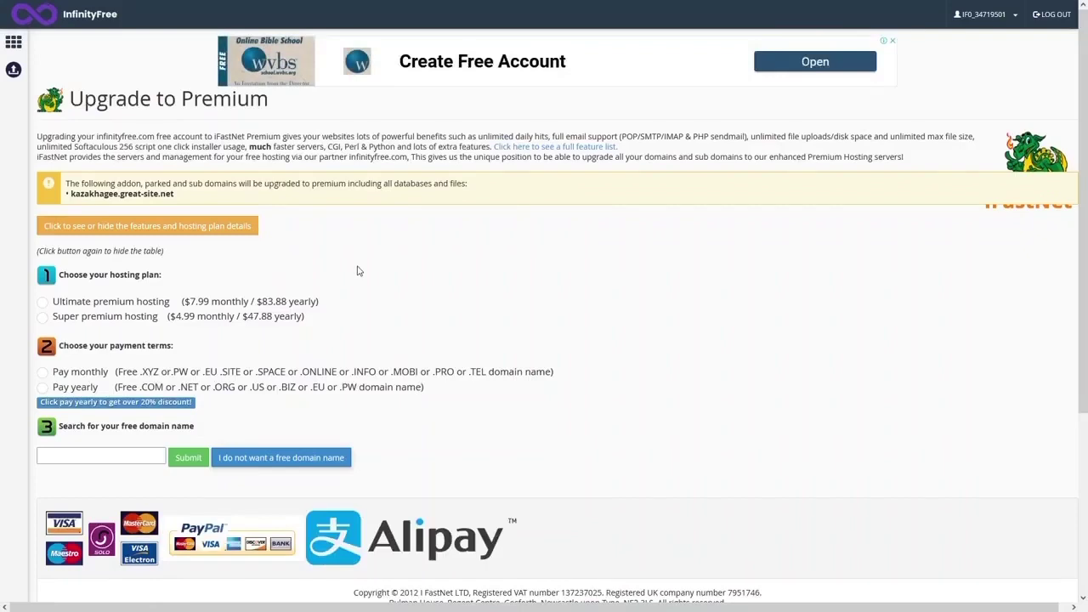
pyautogui.scroll(-2, 365, 274)
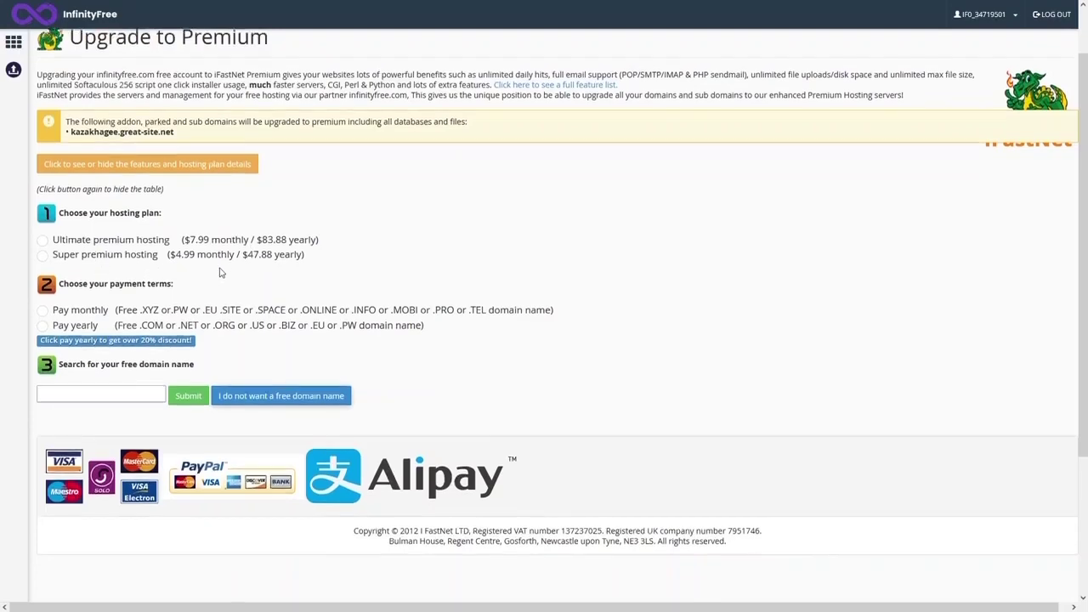
pyautogui.scroll(-1, 116, 196)
pyautogui.scroll(-1, 160, 176)
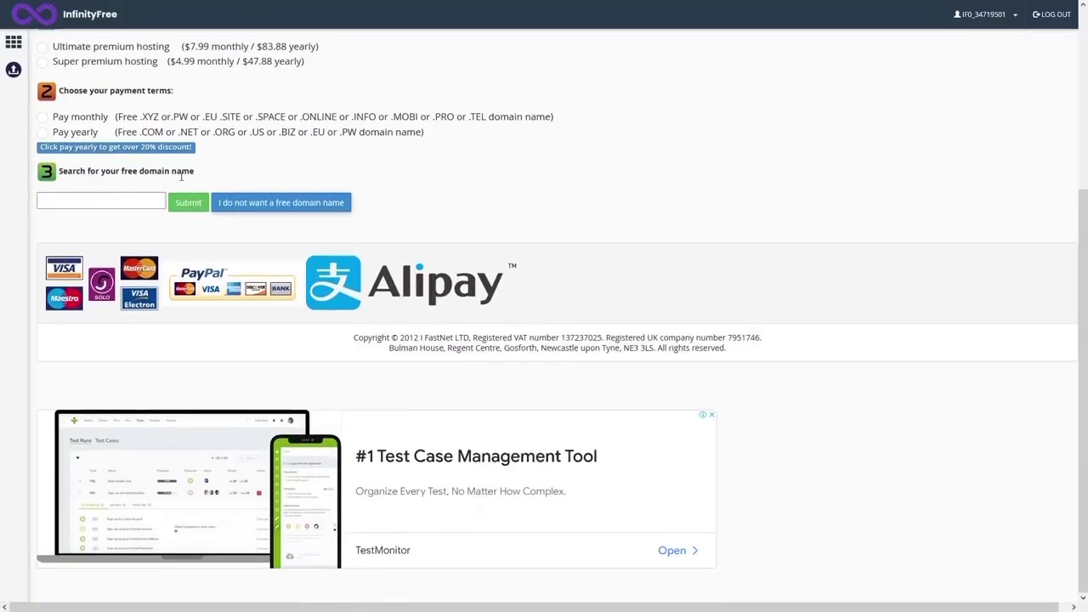
pyautogui.scroll(3, 123, 125)
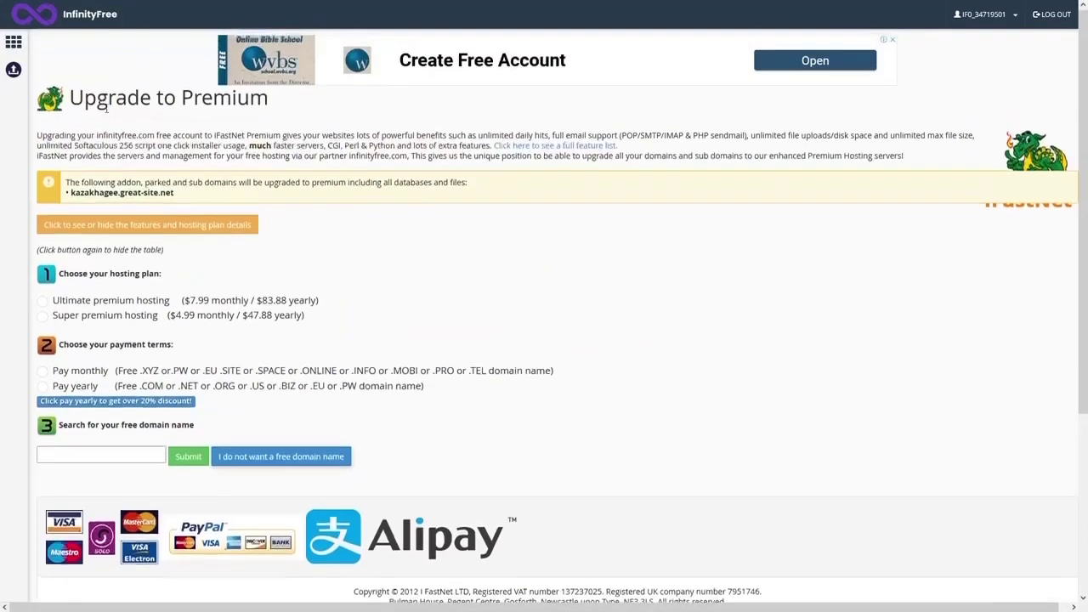
# - Back in the control panel, check the Disk Free statistic and launch the Online File Manager
pyautogui.click(15, 49)
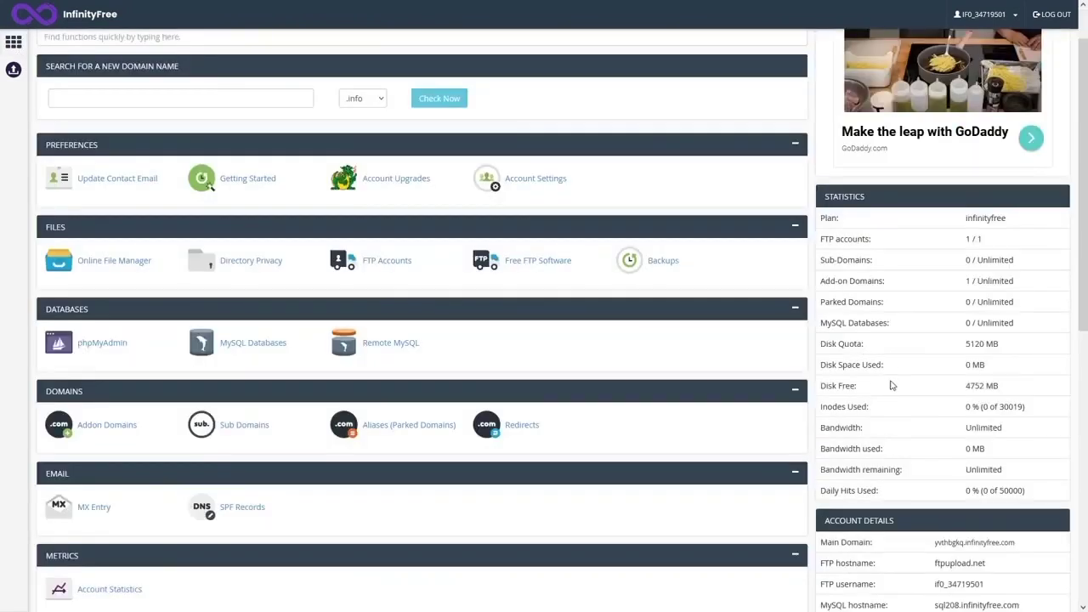
pyautogui.moveTo(869, 391); pyautogui.dragTo(820, 389)
pyautogui.scroll(-1, 213, 274)
pyautogui.scroll(2, 146, 257)
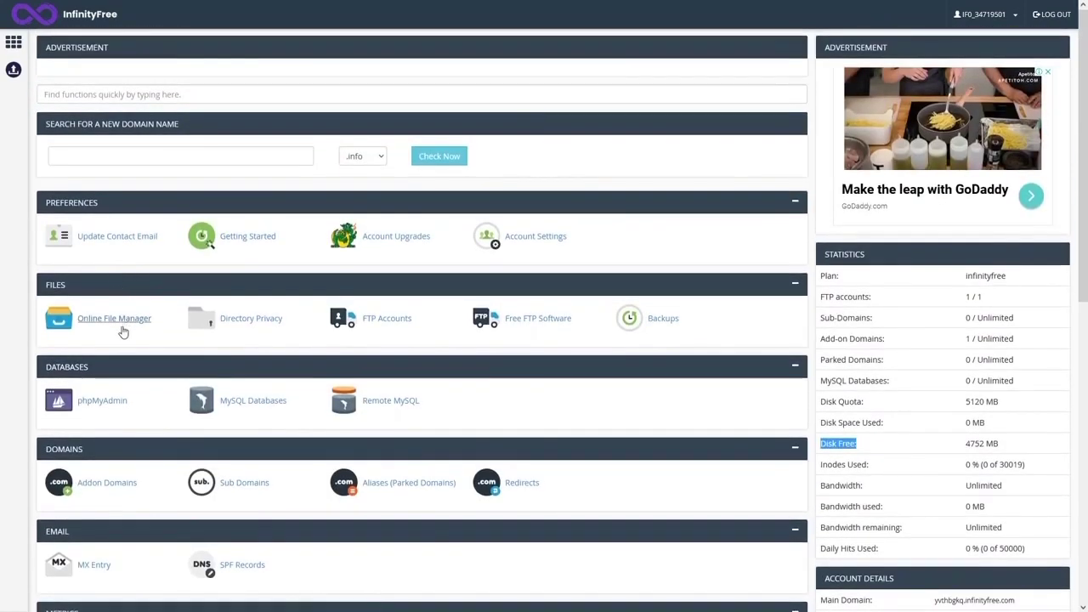
pyautogui.click(112, 320)
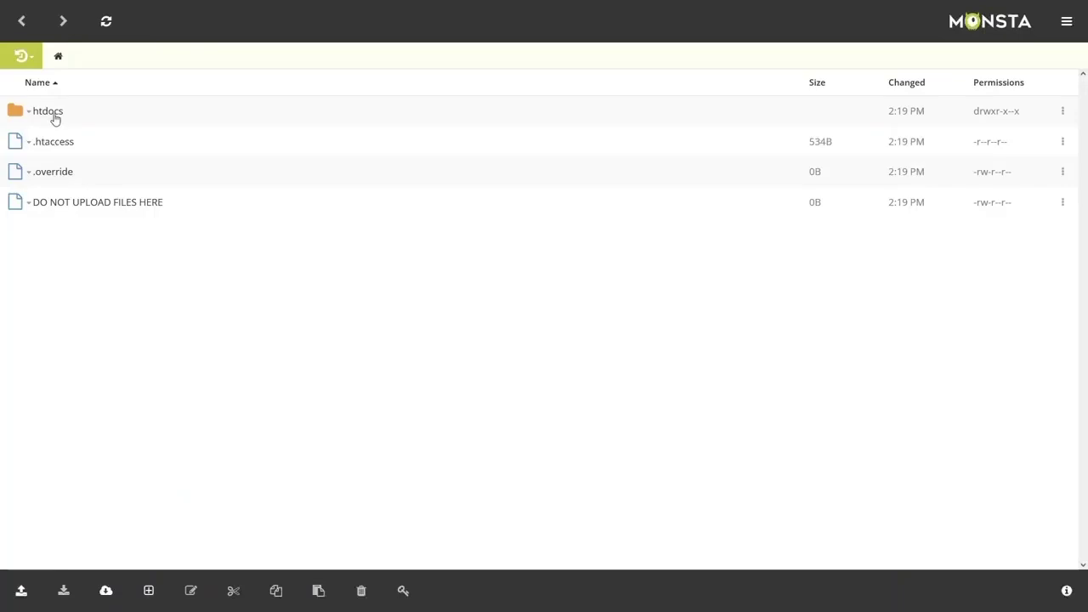
# - In the htdocs folder, open index2.html in the code editor via its right-click Edit action
pyautogui.click(48, 114)
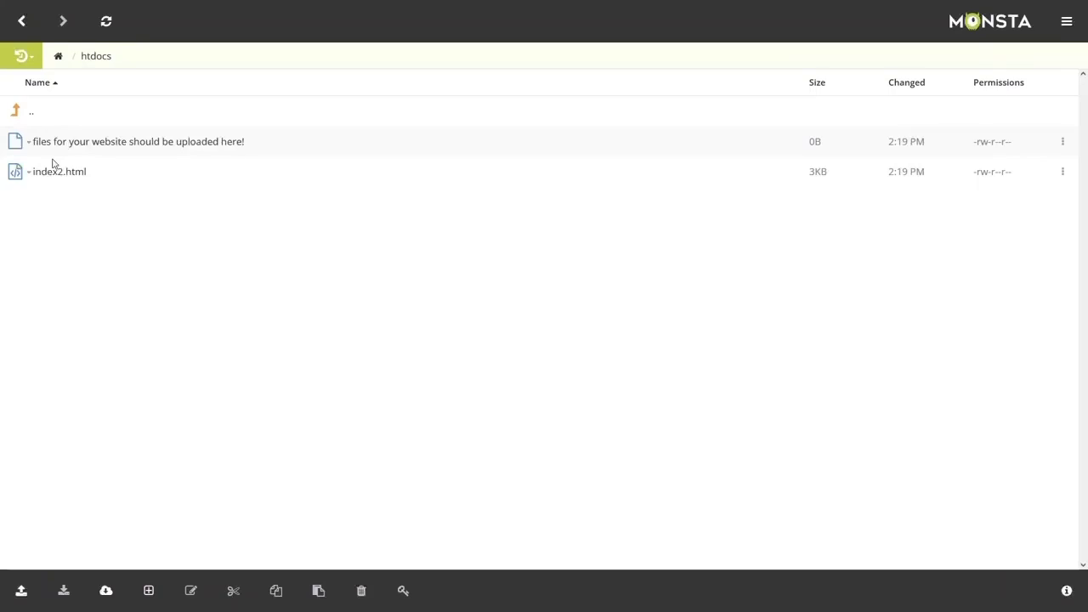
pyautogui.click(55, 170)
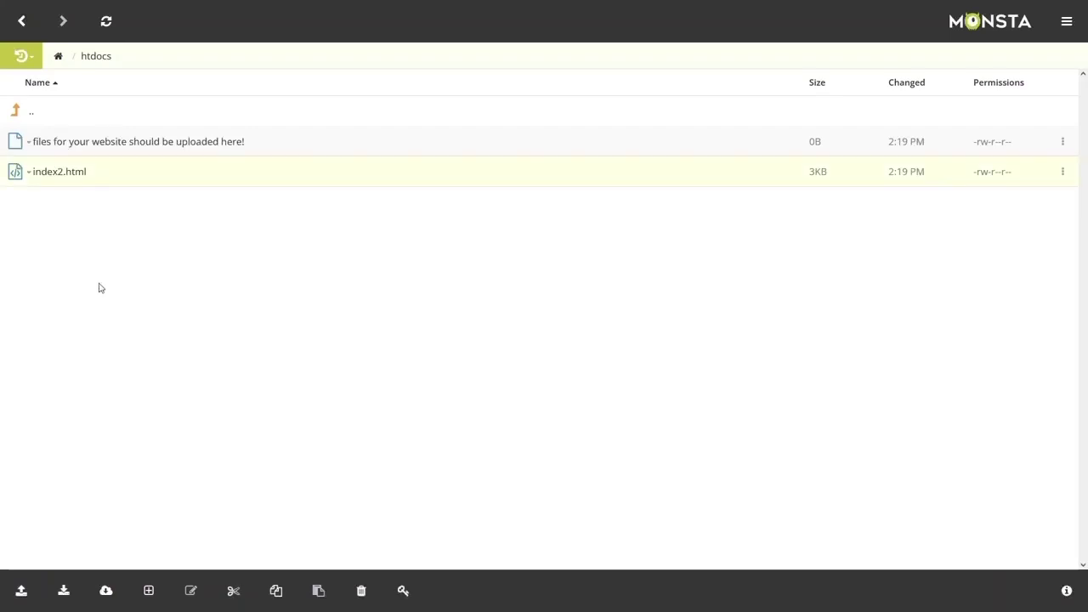
pyautogui.rightClick(58, 177)
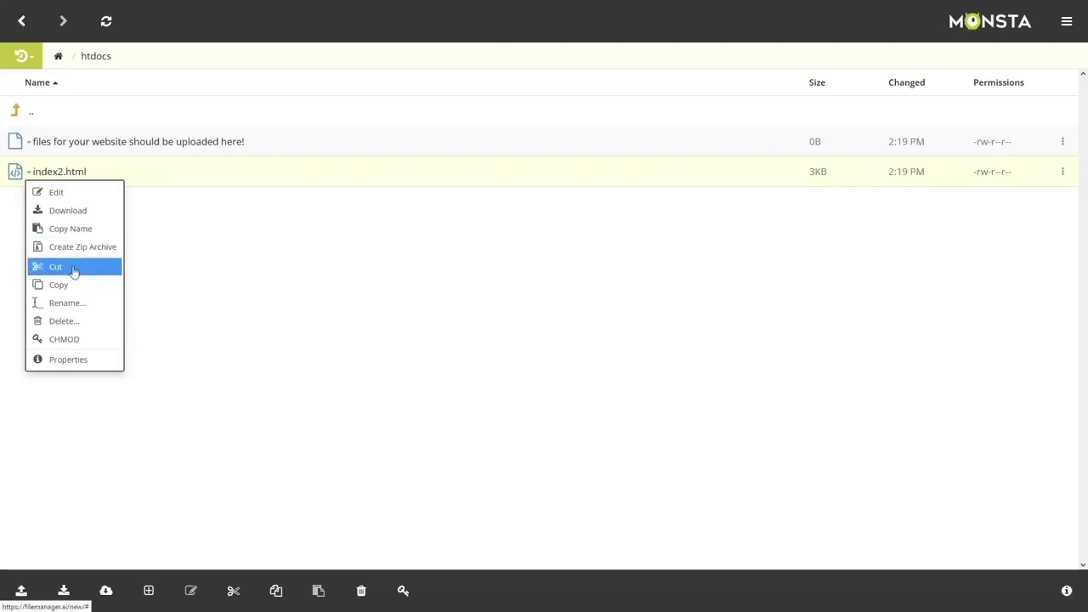
pyautogui.click(74, 270)
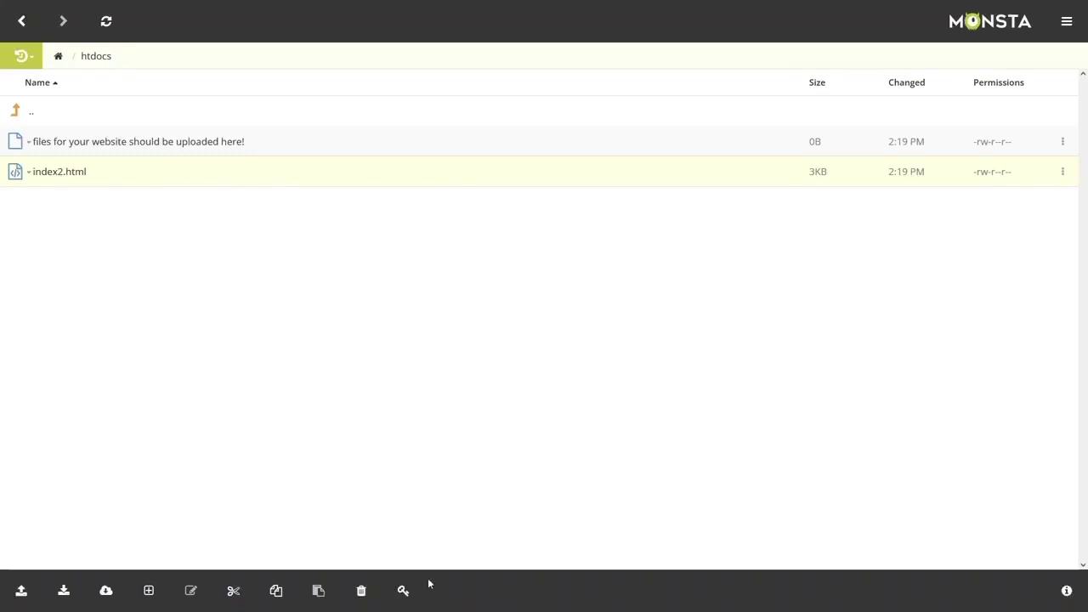
pyautogui.rightClick(67, 179)
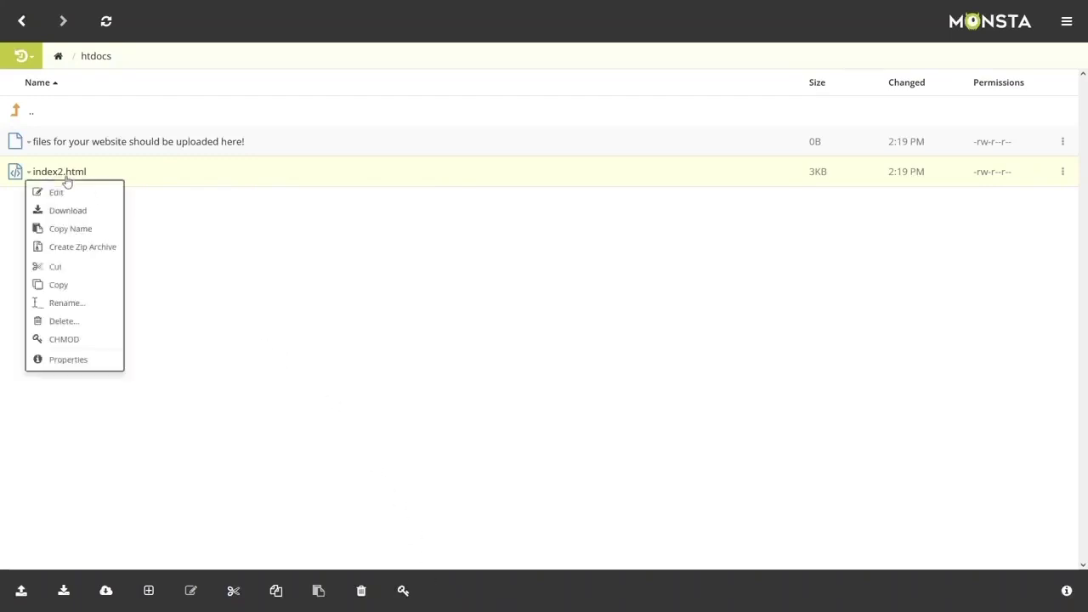
pyautogui.click(72, 192)
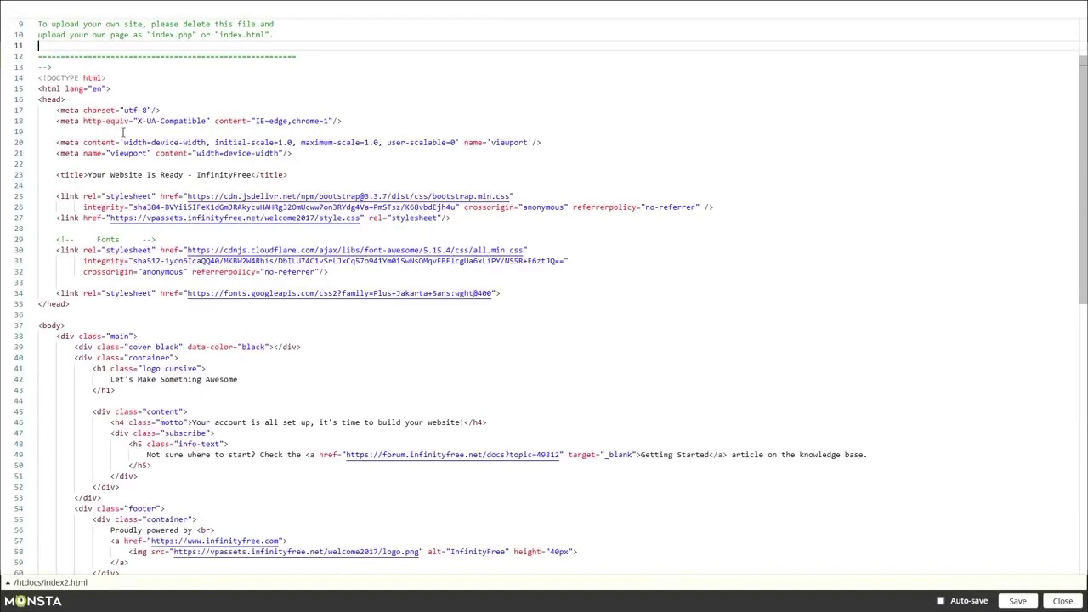
# - Scroll through the index2.html code, then close the editor back to the htdocs listing
pyautogui.scroll(-2, 522, 315)
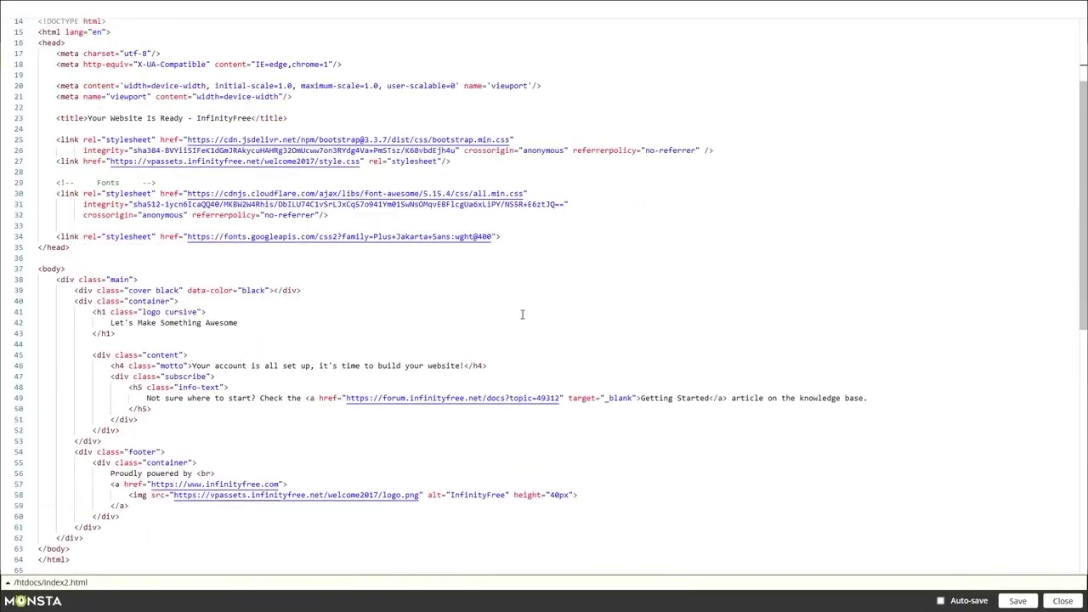
pyautogui.click(1062, 601)
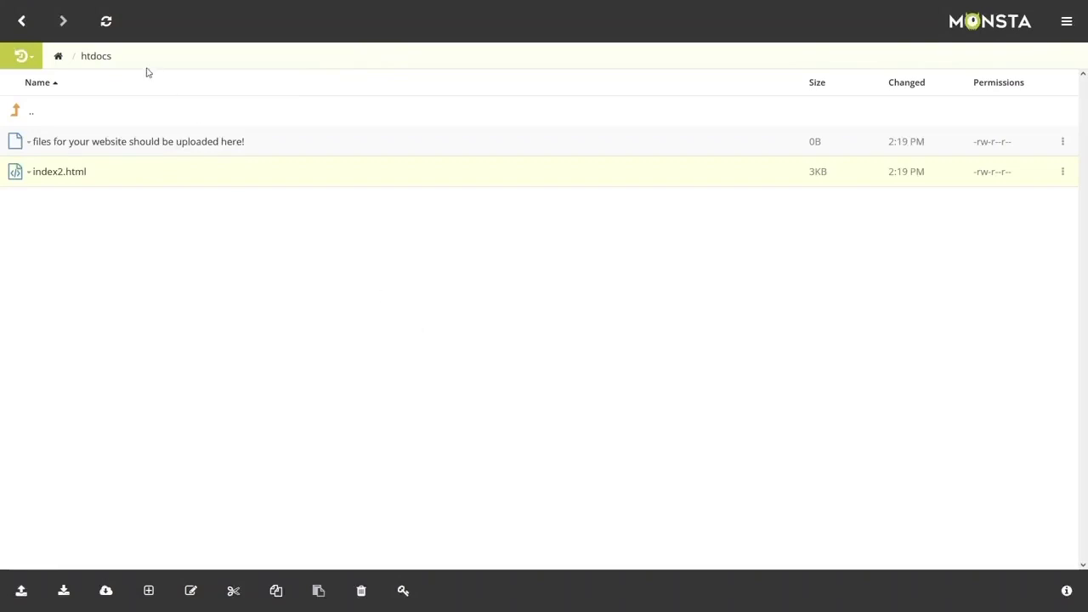
# - Close Monsta FTP and launch Softaculous Apps Installer from the control panel's Software section
pyautogui.click(22, 23)
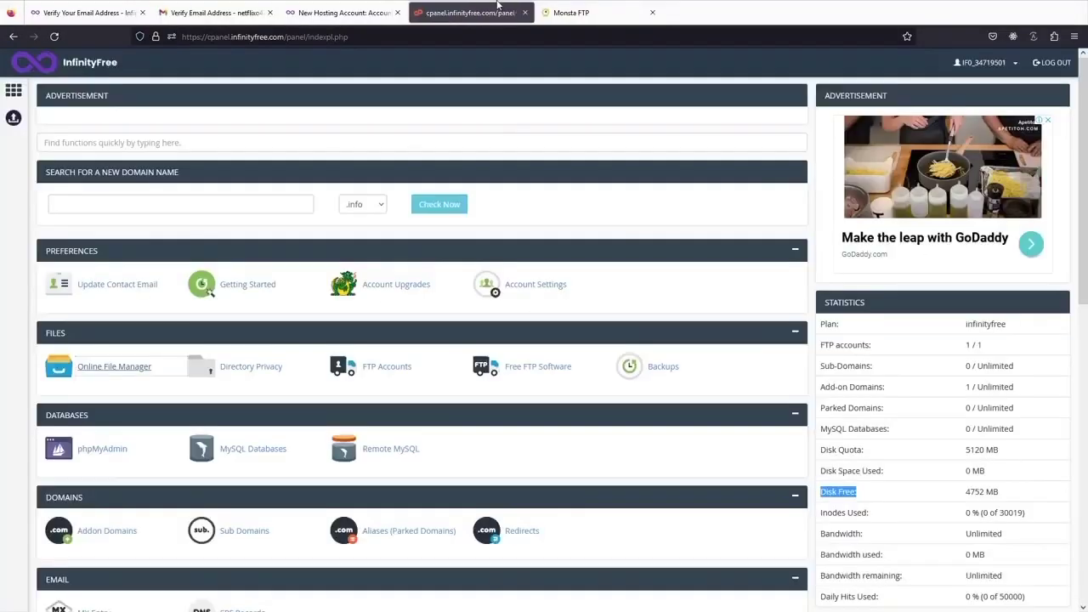
pyautogui.click(651, 14)
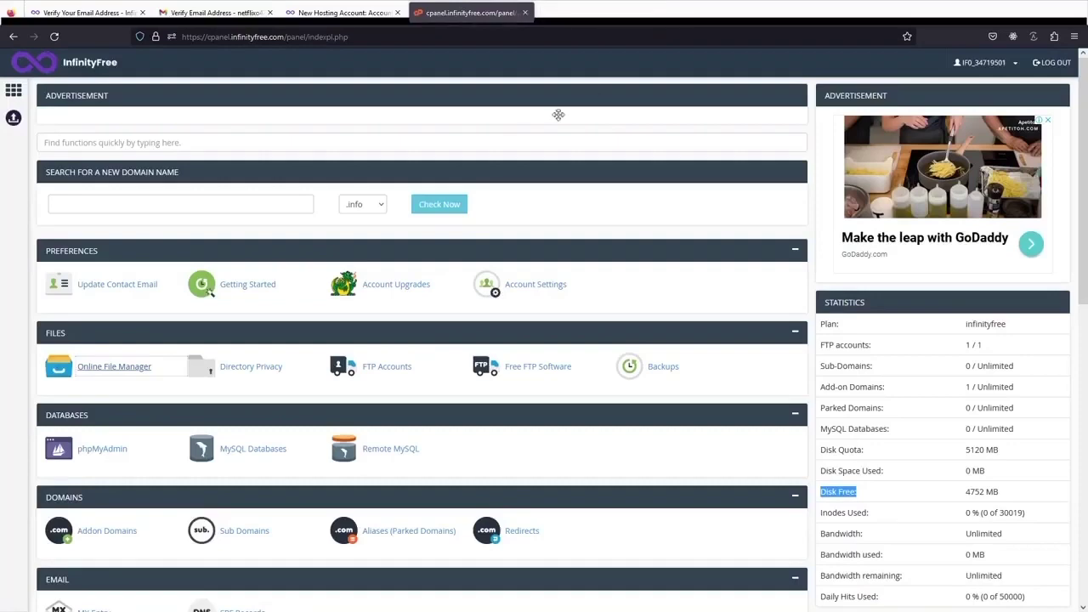
pyautogui.scroll(-3, 149, 344)
pyautogui.scroll(-3, 138, 336)
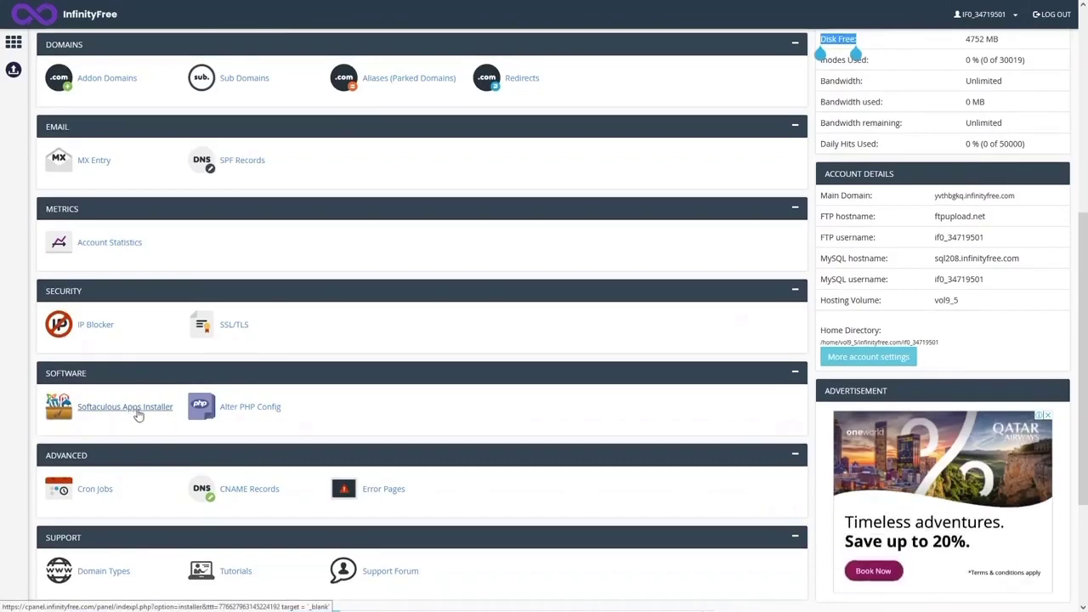
pyautogui.click(138, 414)
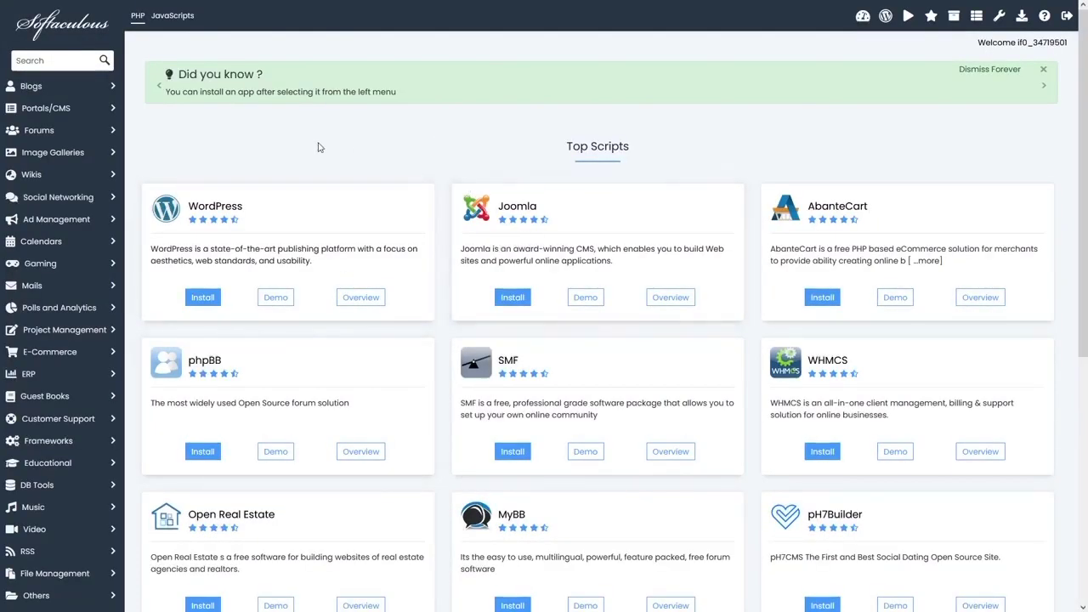
# - Browse Softaculous's Top Scripts and start a WordPress installation
pyautogui.moveTo(570, 150); pyautogui.dragTo(637, 154)
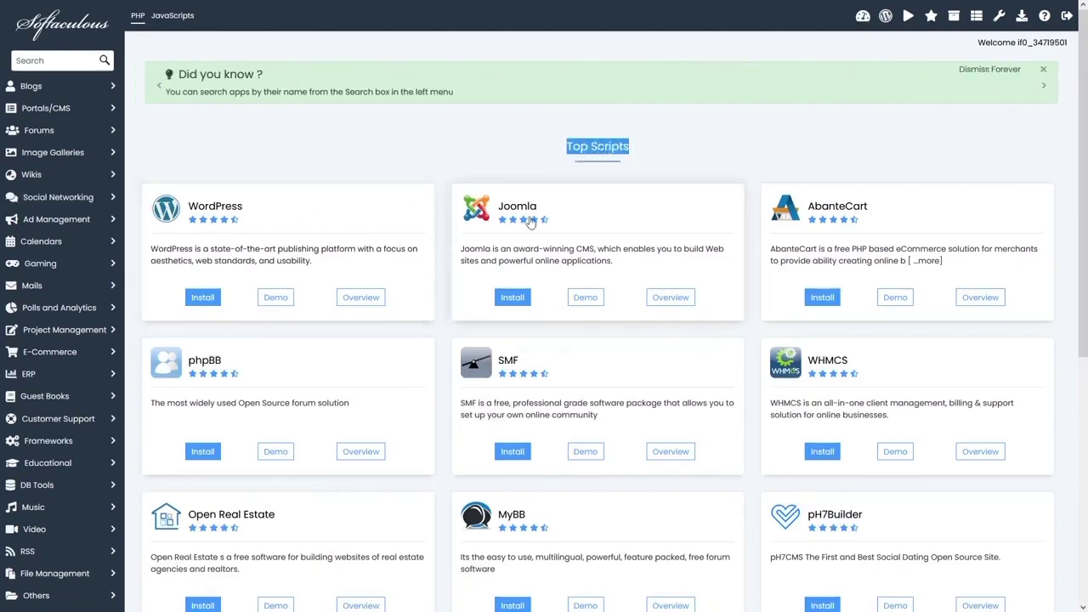
pyautogui.scroll(-2, 860, 225)
pyautogui.scroll(-2, 649, 322)
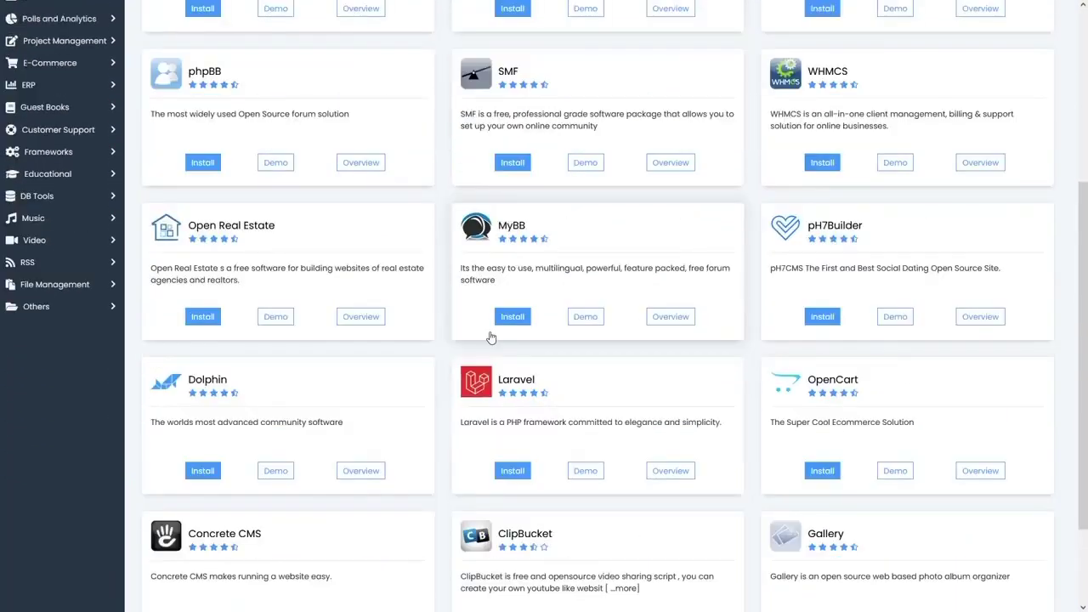
pyautogui.scroll(4, 490, 338)
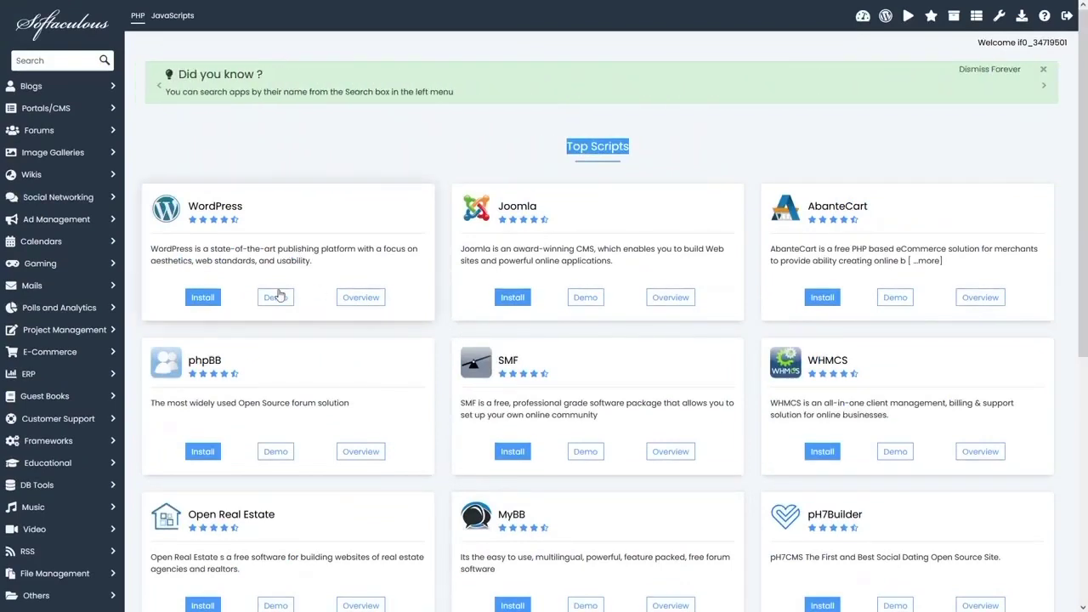
pyautogui.click(191, 301)
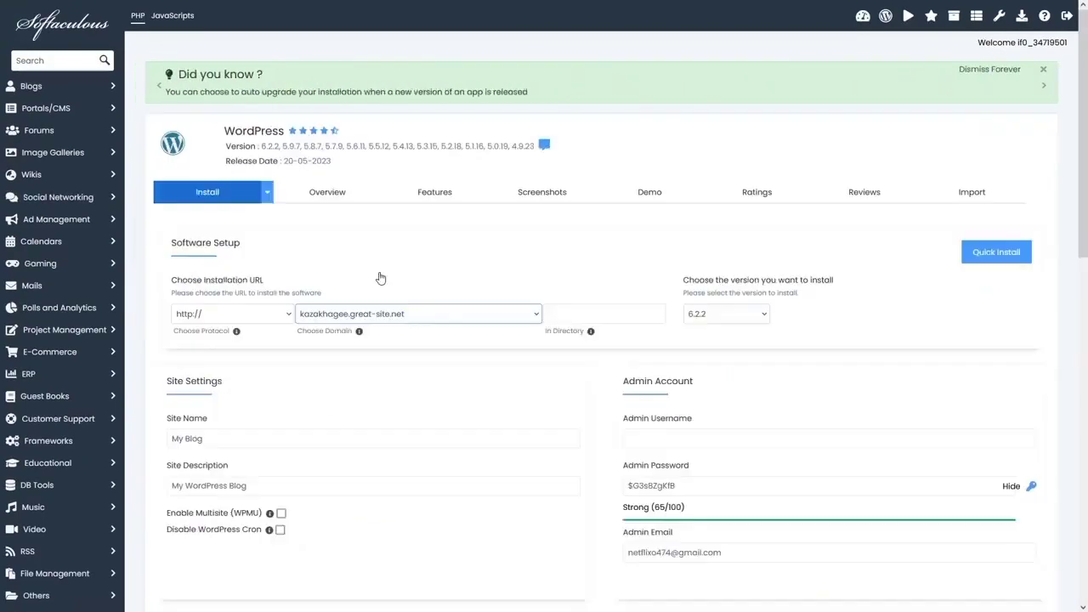
# - Review the install form for kazakhagee.great-site.net and enter admin as the admin username
pyautogui.scroll(-2, 301, 272)
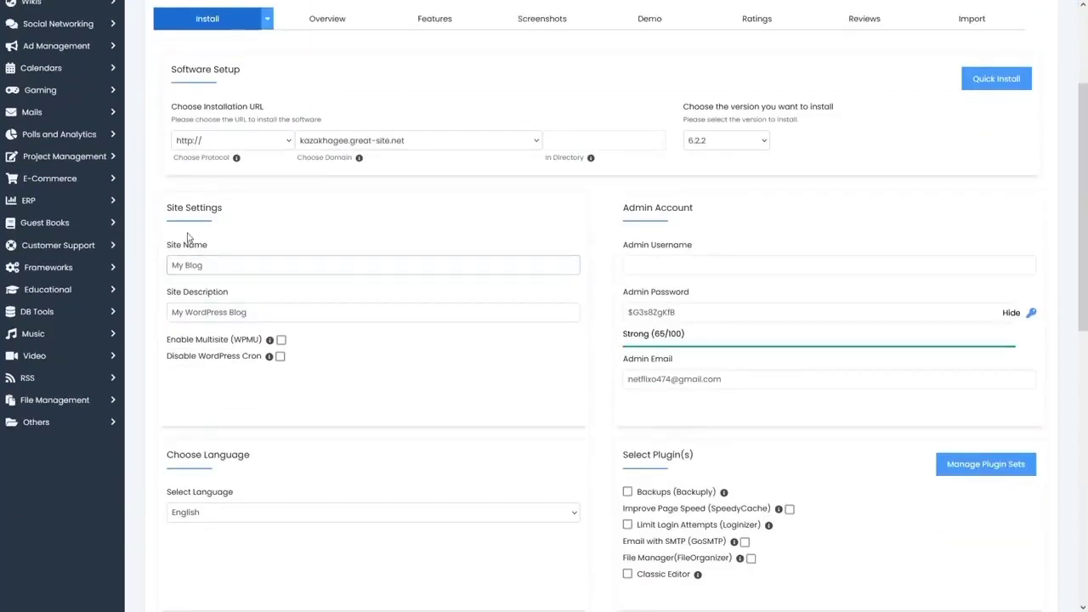
pyautogui.scroll(-3, 677, 219)
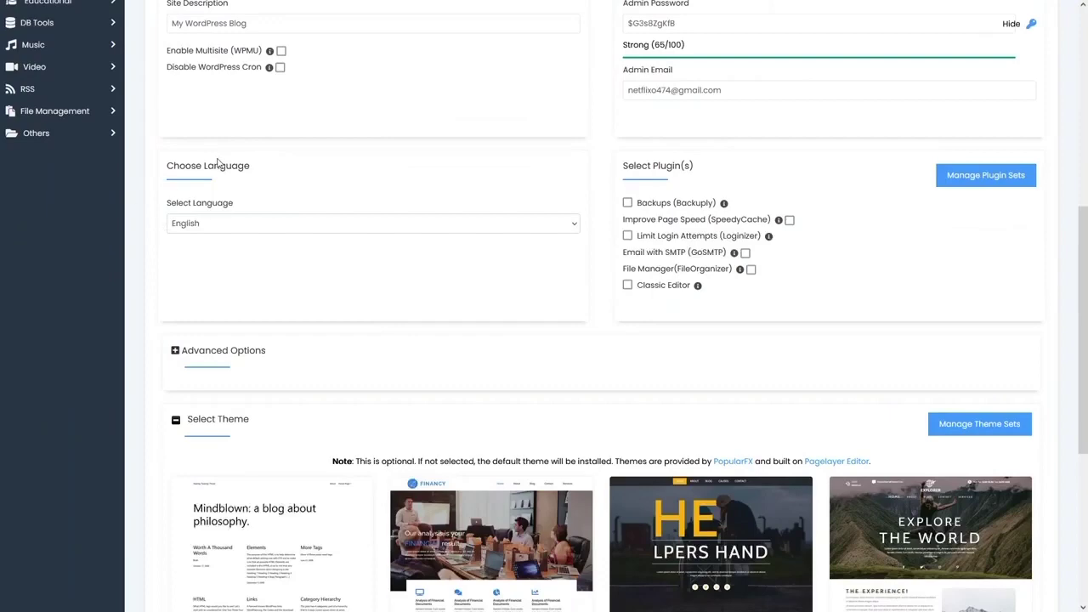
pyautogui.scroll(-3, 225, 245)
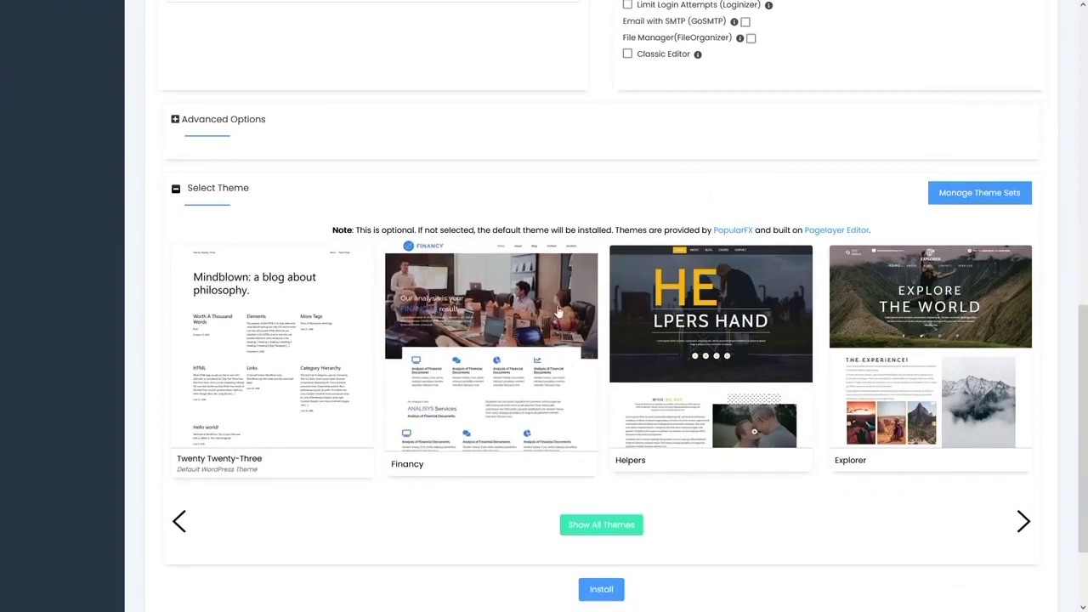
pyautogui.scroll(-2, 606, 311)
pyautogui.scroll(10, 606, 310)
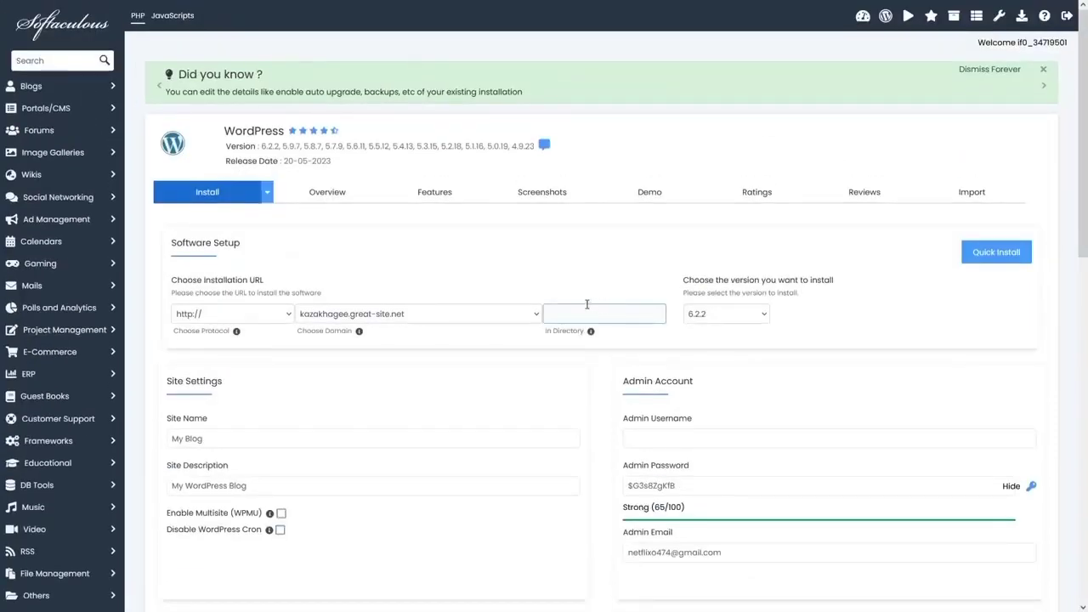
pyautogui.scroll(-2, 433, 315)
pyautogui.click(724, 319)
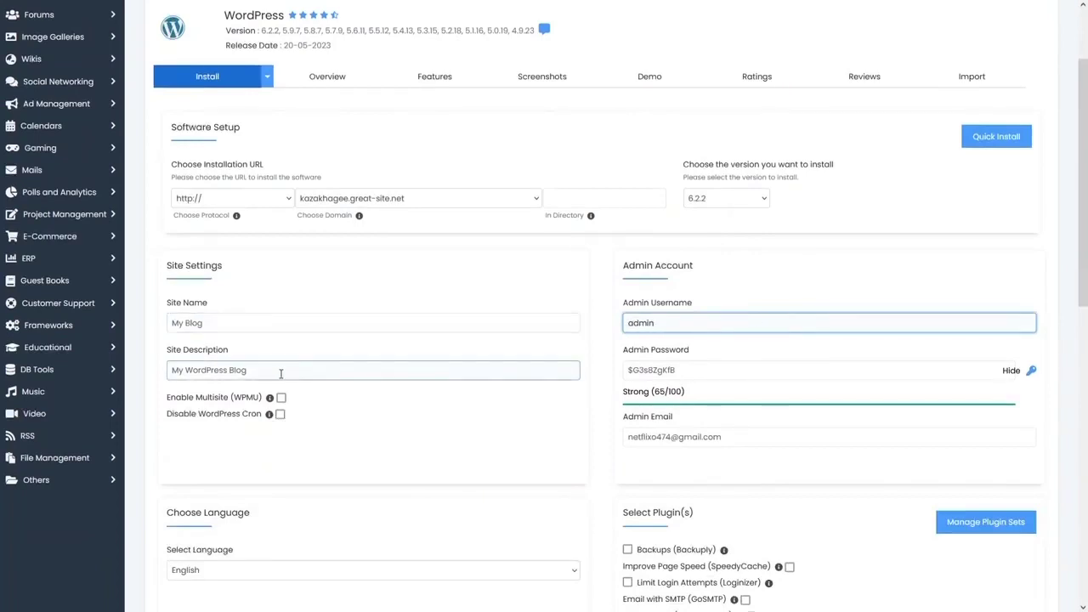
# - Preview the Explorer theme from the Select Theme list
pyautogui.scroll(-2, 326, 391)
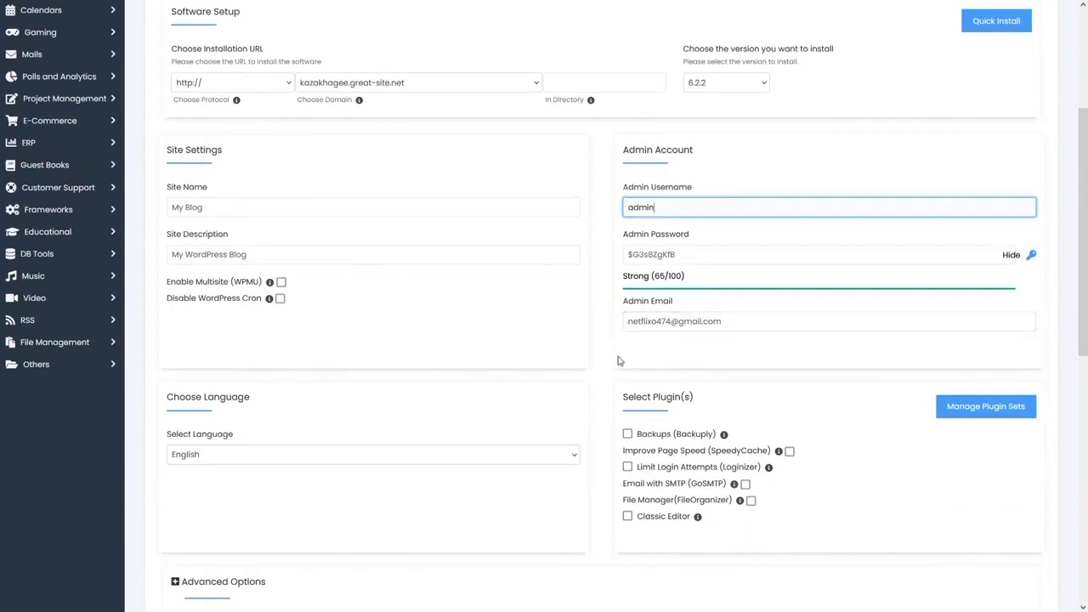
pyautogui.scroll(-6, 595, 357)
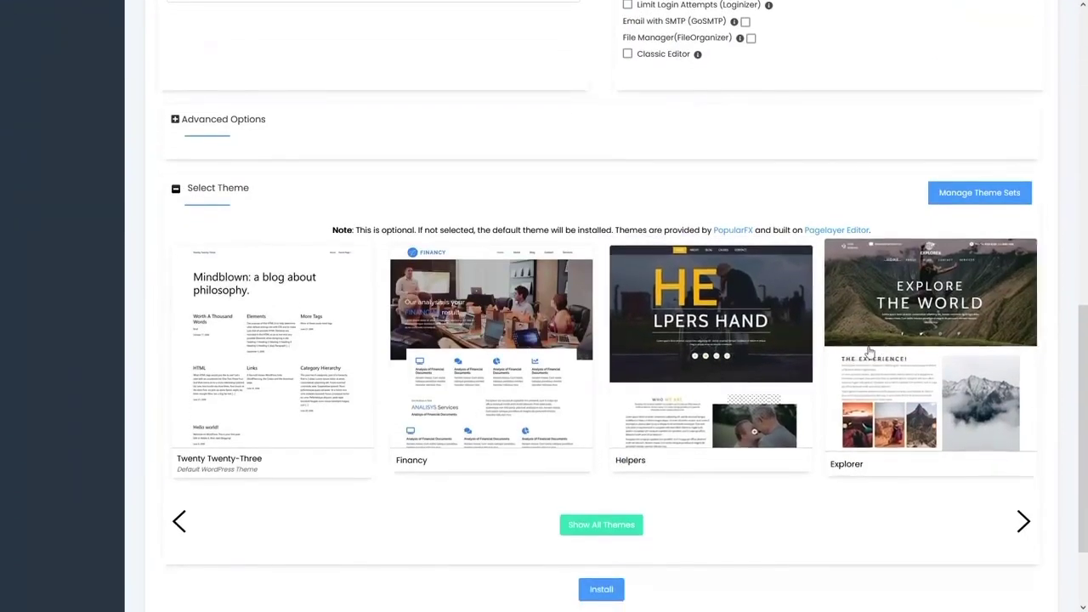
pyautogui.click(946, 354)
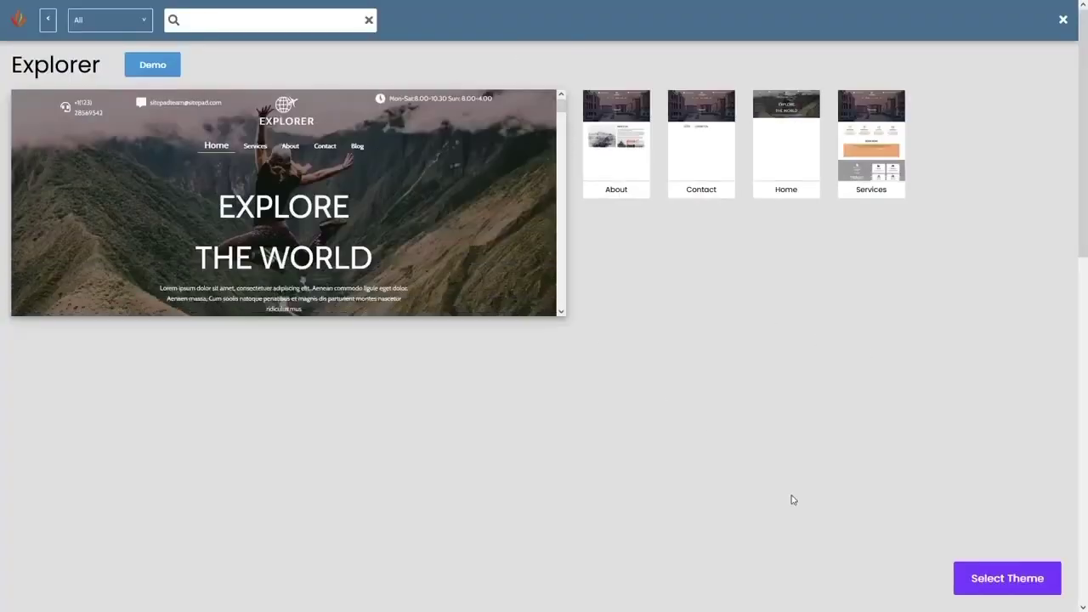
# - Choose Explorer and install WordPress 6.2.2 on kazakhagee.great-site.net
pyautogui.click(1008, 585)
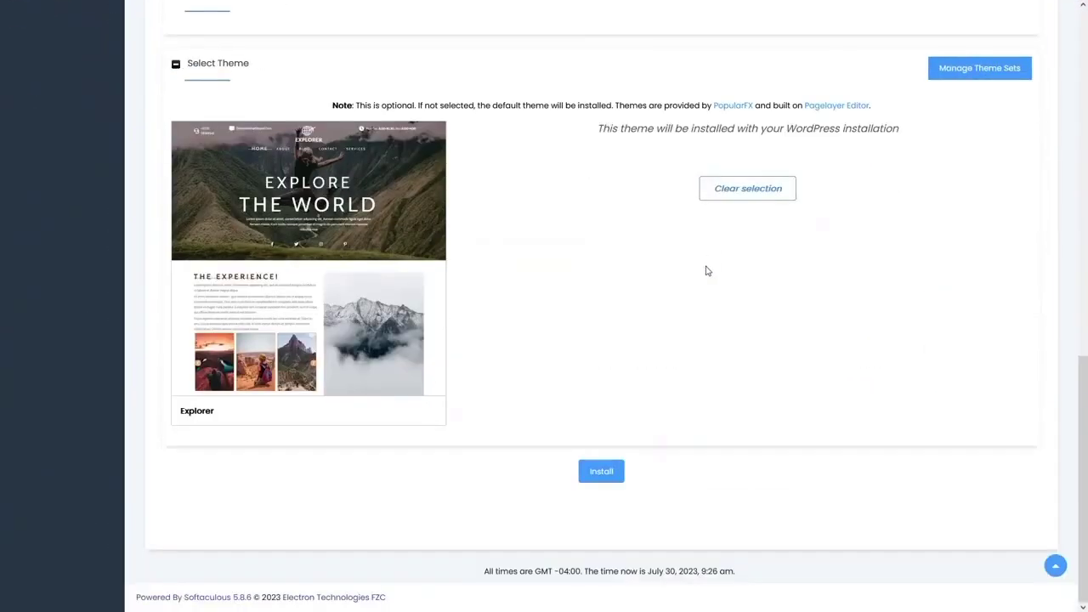
pyautogui.click(598, 479)
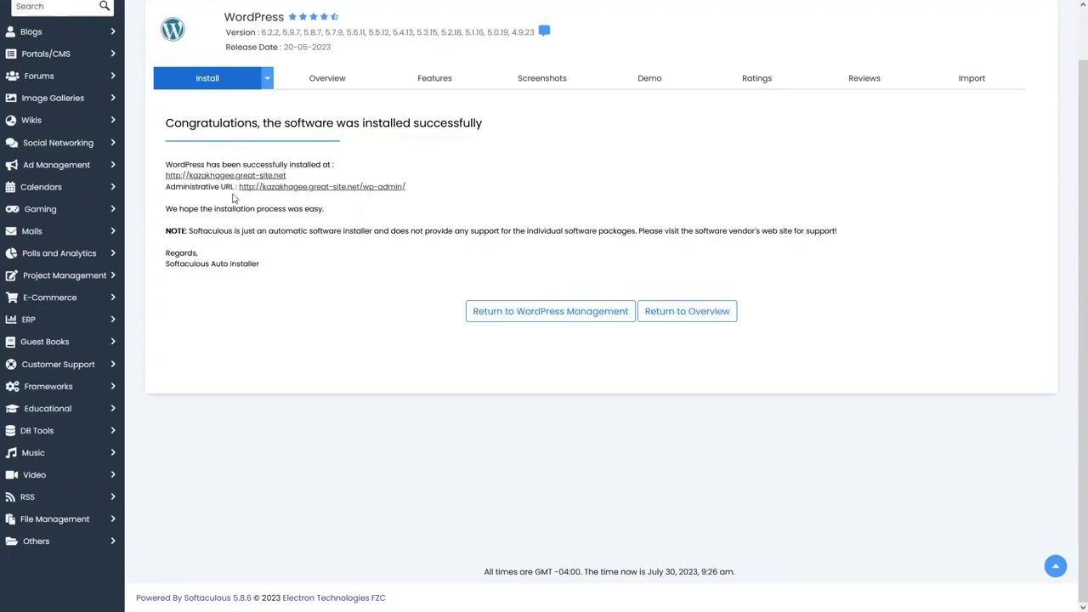
# - Browse the new My Blog homepage in the Explorer travel theme, then return to Softaculous's success page
pyautogui.moveTo(269, 5)
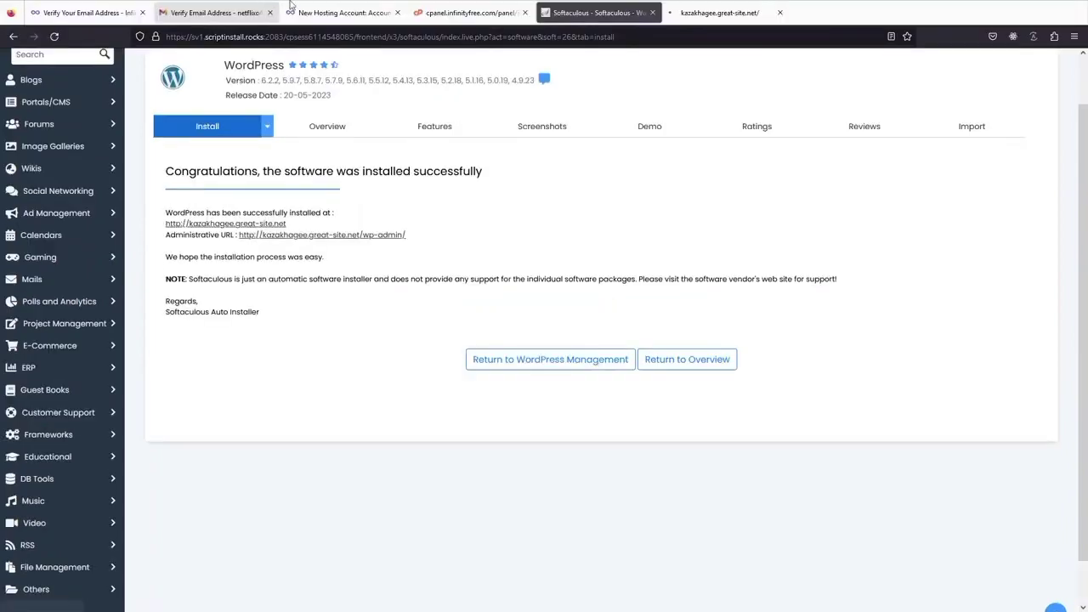
pyautogui.click(706, 10)
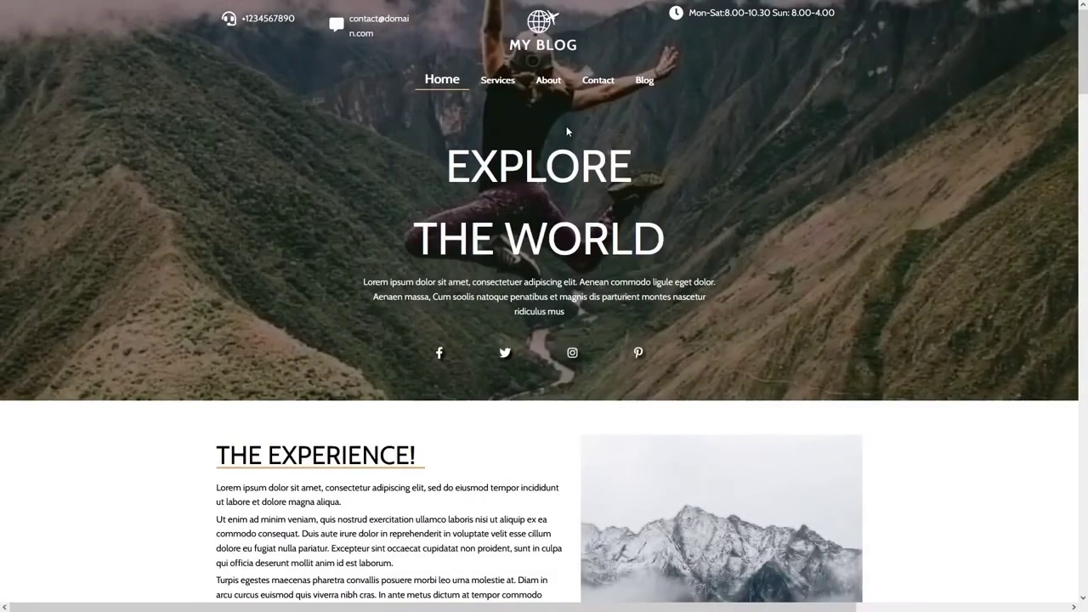
pyautogui.scroll(-4, 487, 145)
pyautogui.scroll(4, 488, 144)
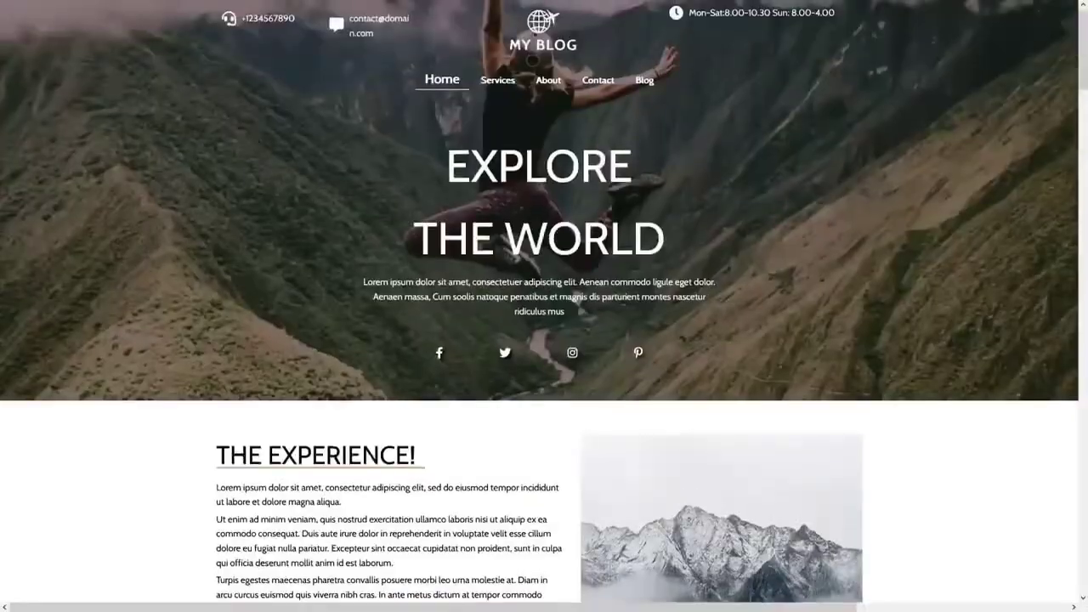
pyautogui.scroll(-6, 488, 144)
pyautogui.scroll(-15, 487, 144)
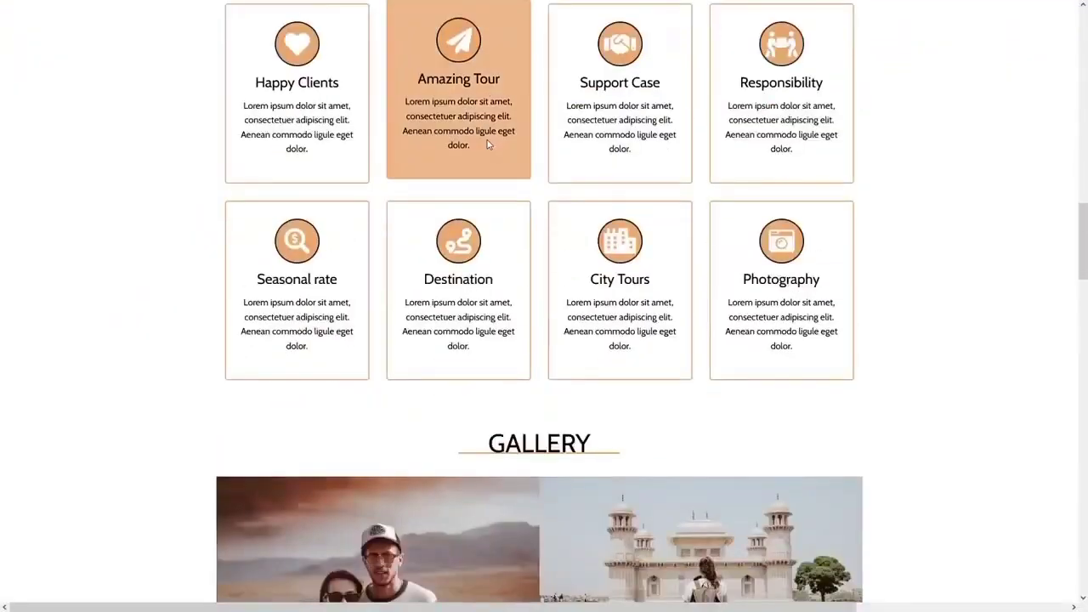
pyautogui.scroll(-20, 488, 145)
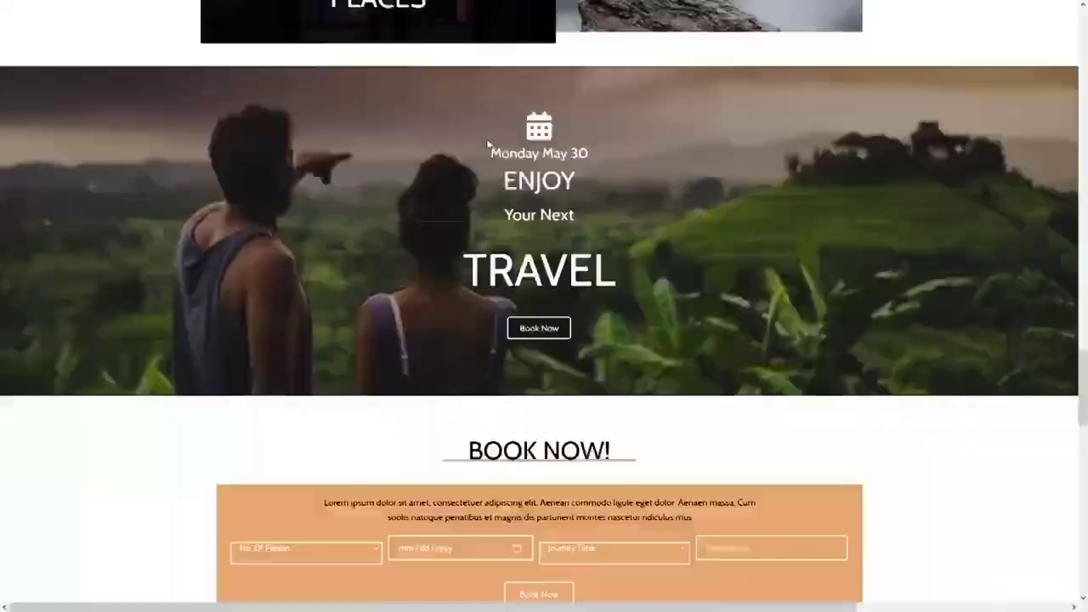
pyautogui.scroll(20, 487, 140)
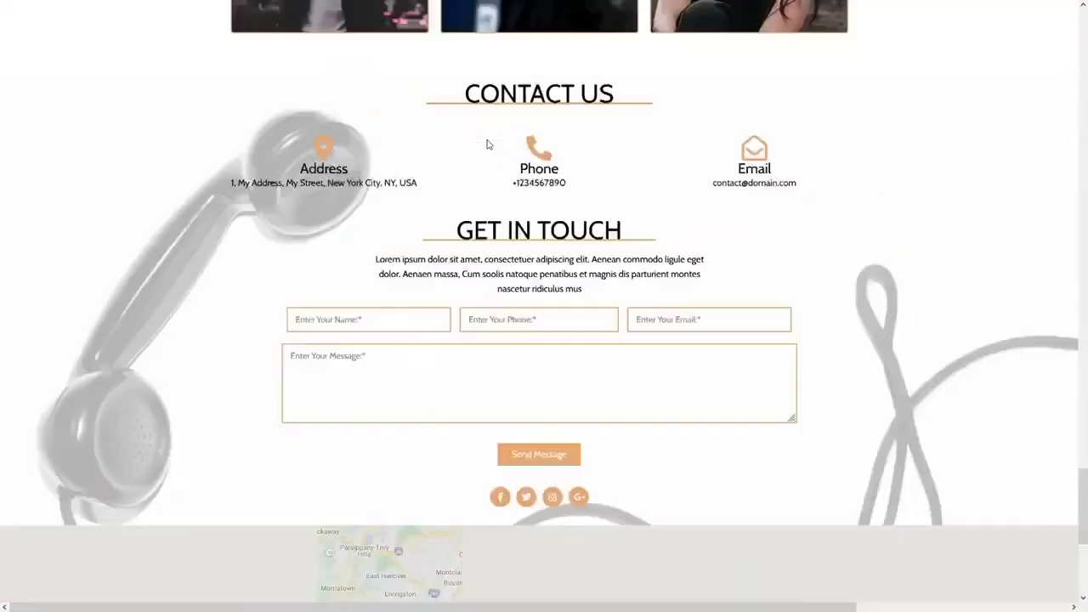
pyautogui.hotkey('ctrl', 'pageup')
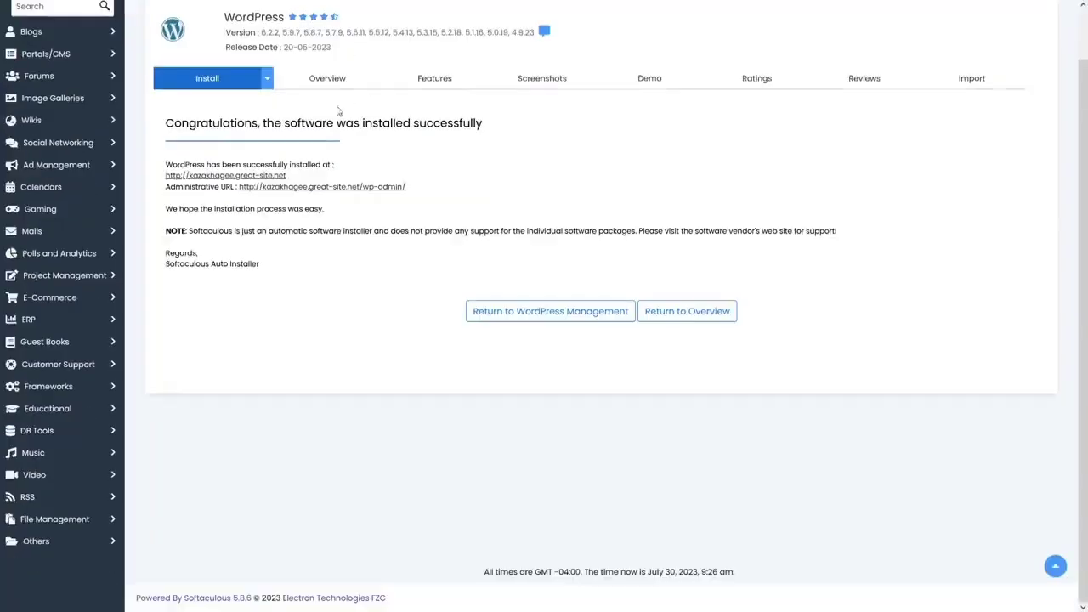
# - Enter the wp-admin dashboard, look over the Posts, Pages and Appearance menus, and open Themes
pyautogui.click(363, 195)
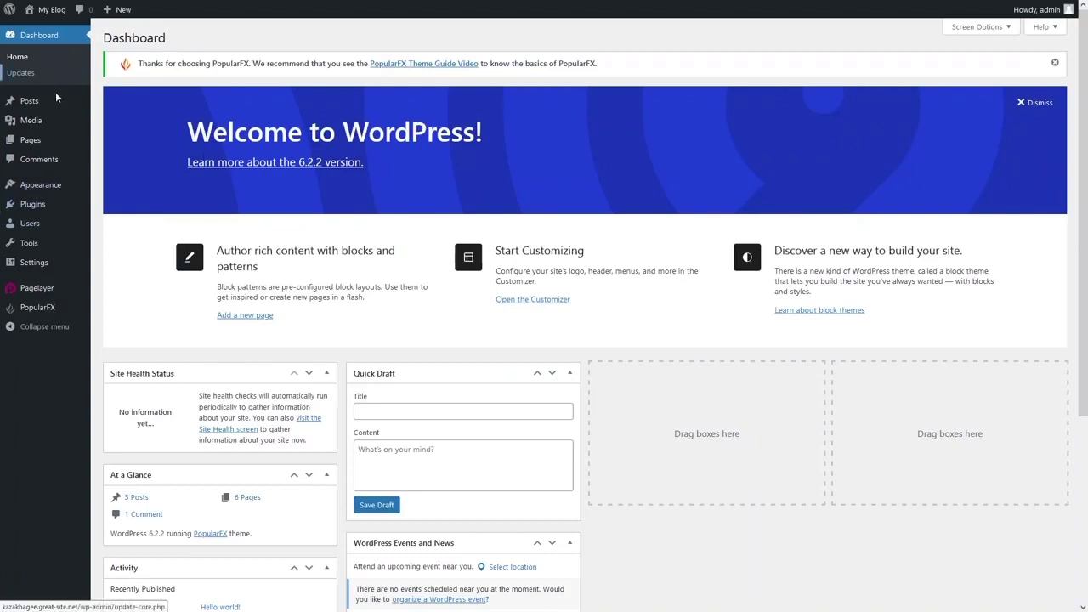
pyautogui.moveTo(56, 102)
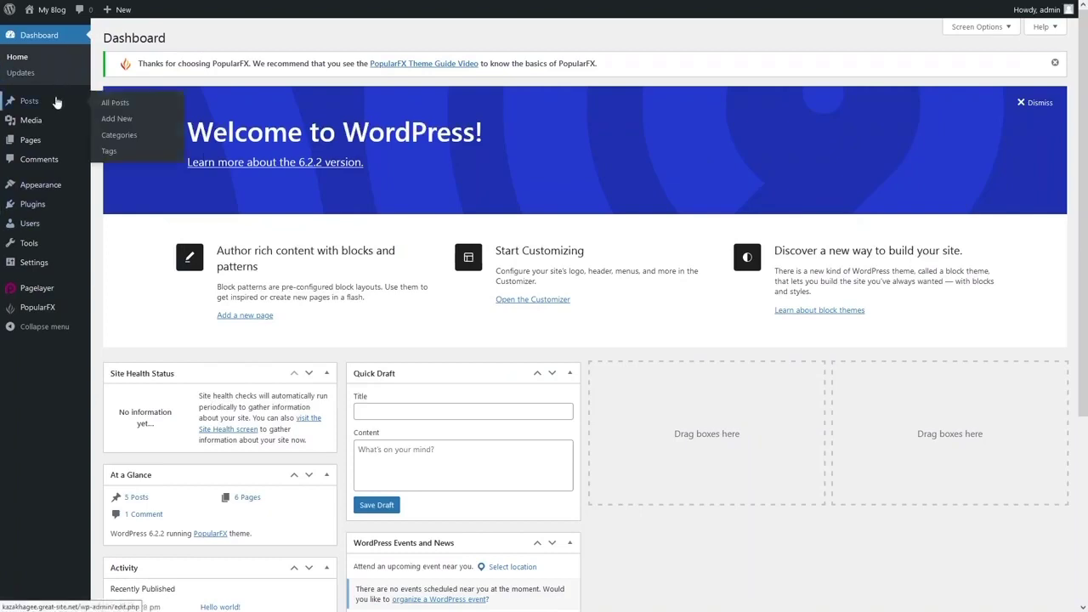
pyautogui.moveTo(53, 147)
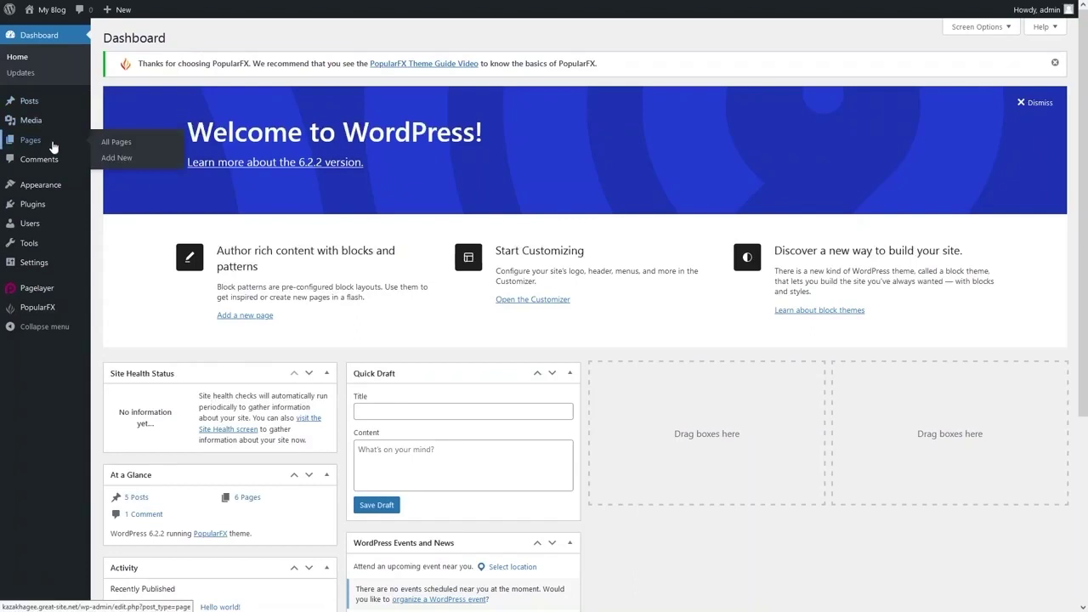
pyautogui.moveTo(57, 187)
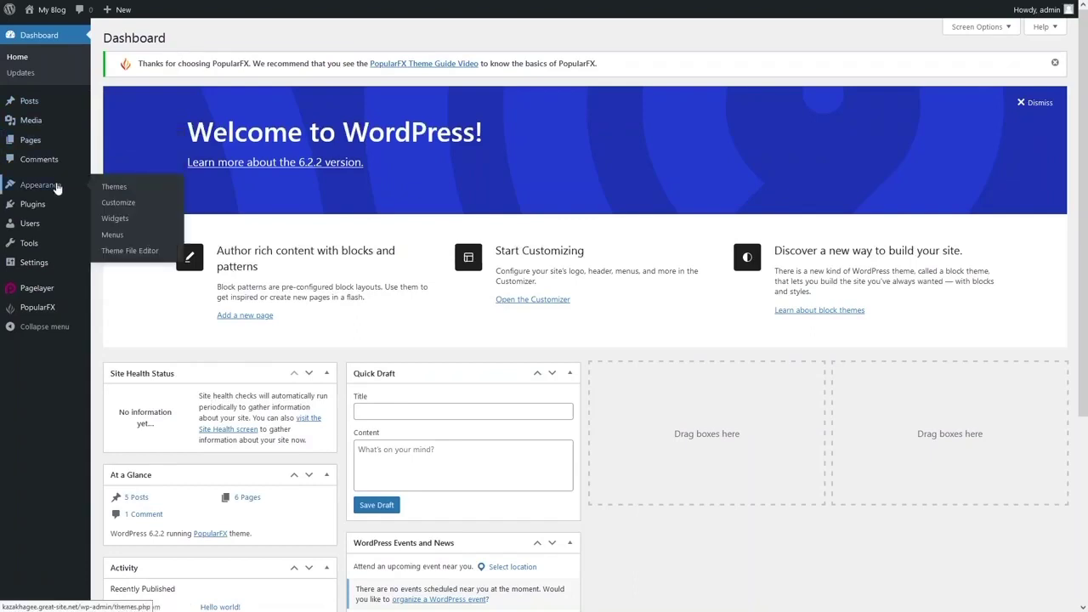
pyautogui.click(119, 188)
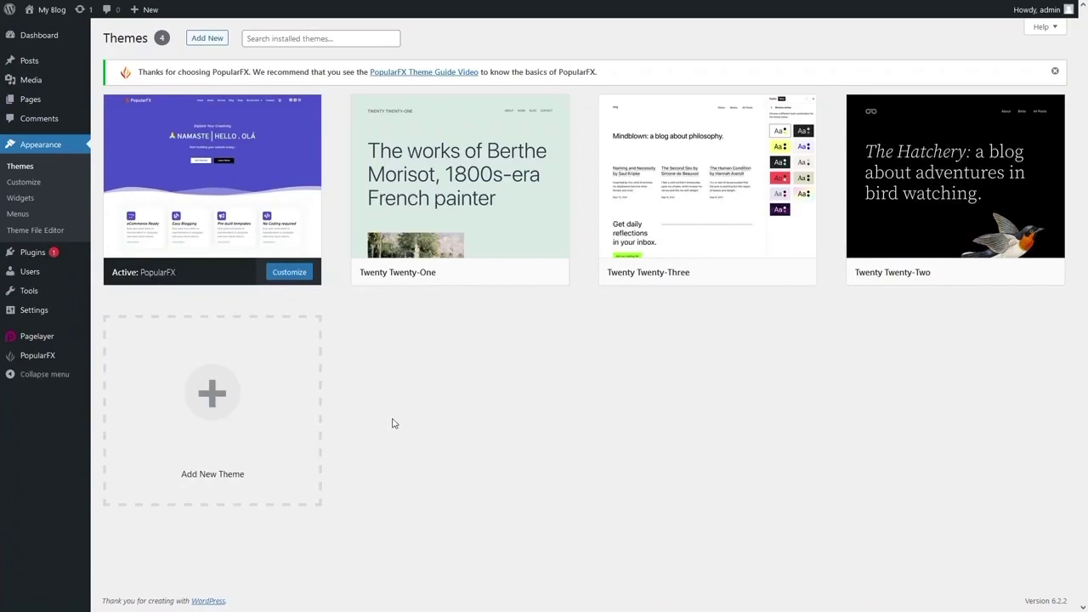
# - Search Add New themes for 'astra', then install and activate Astra
pyautogui.click(199, 42)
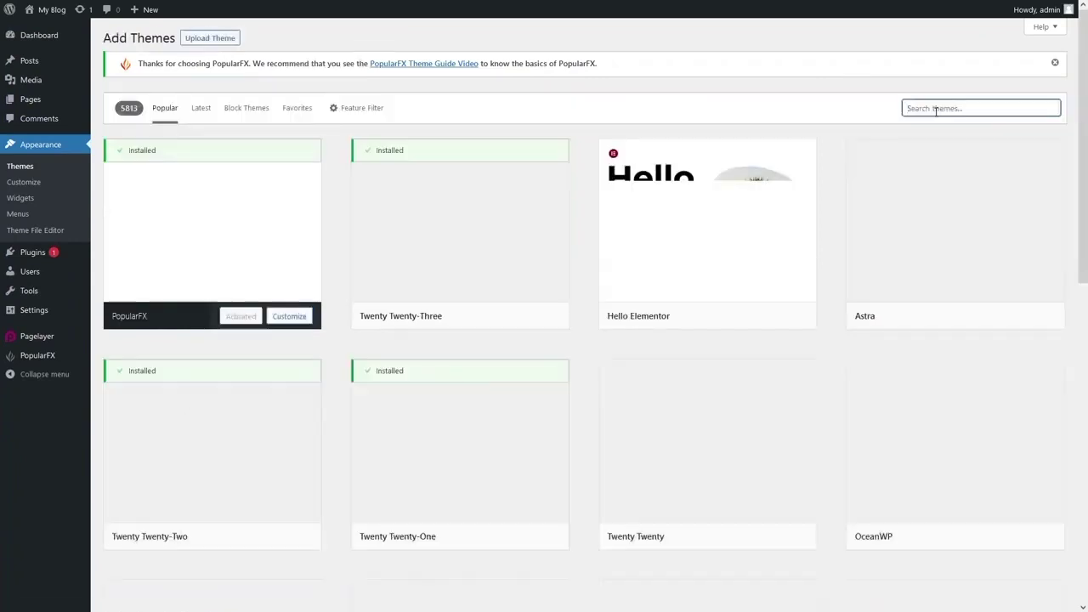
pyautogui.click(935, 108)
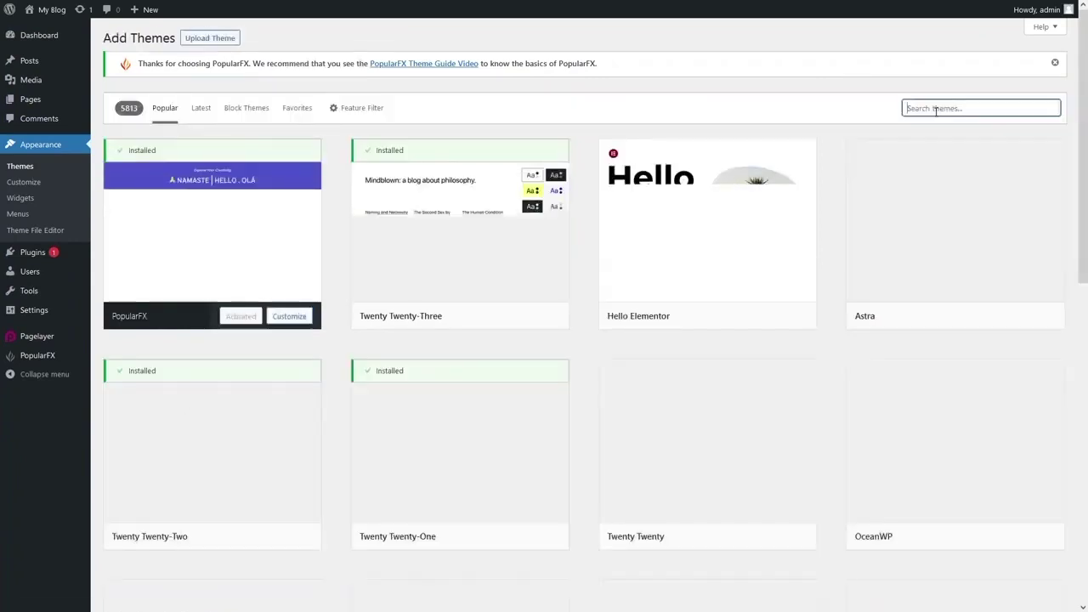
pyautogui.write('astra')
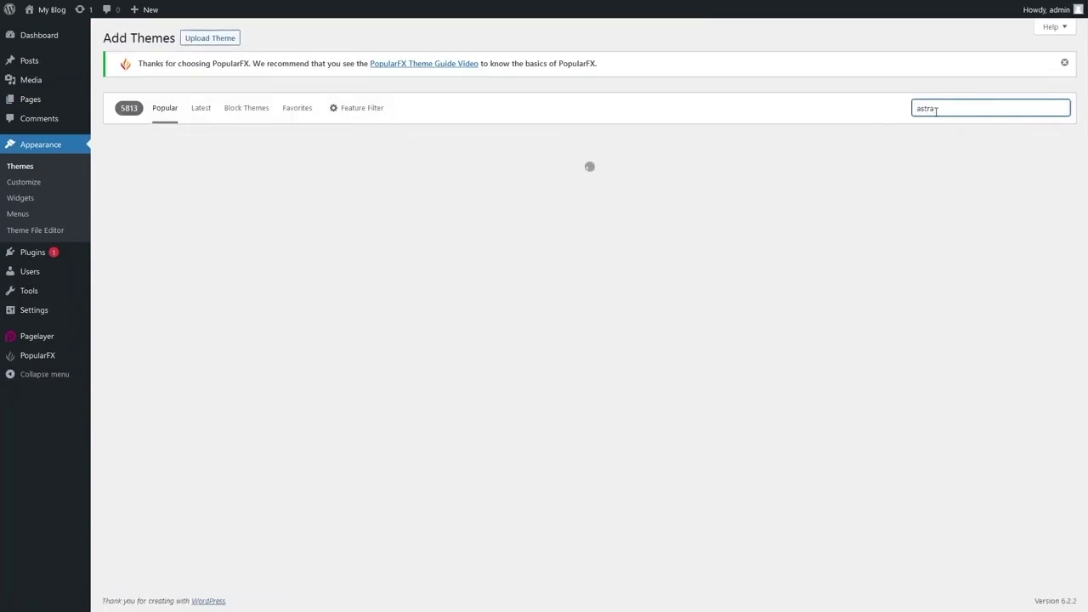
pyautogui.click(259, 316)
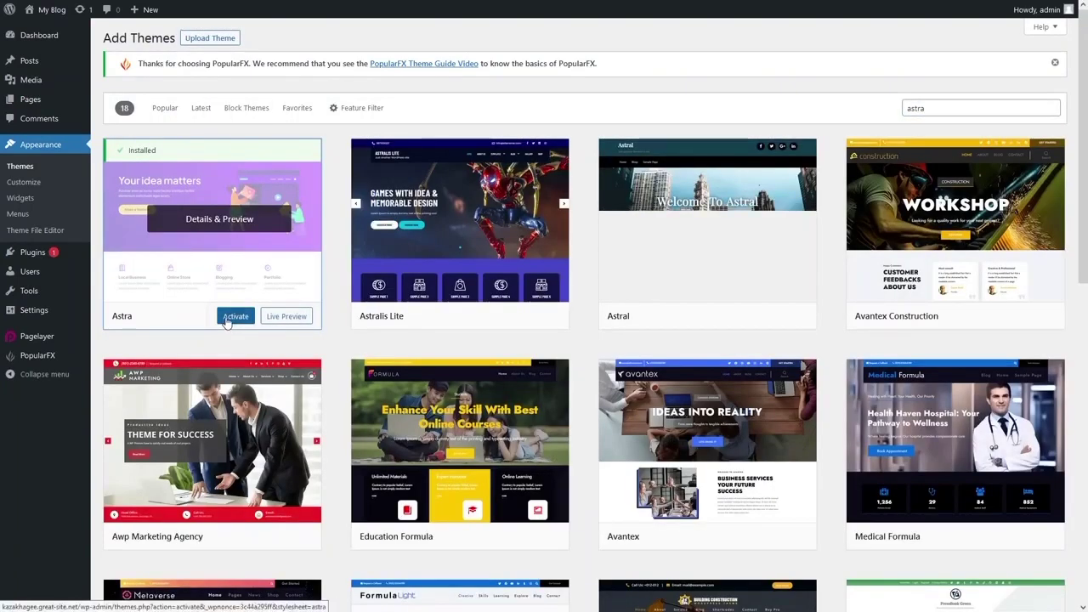
pyautogui.click(236, 316)
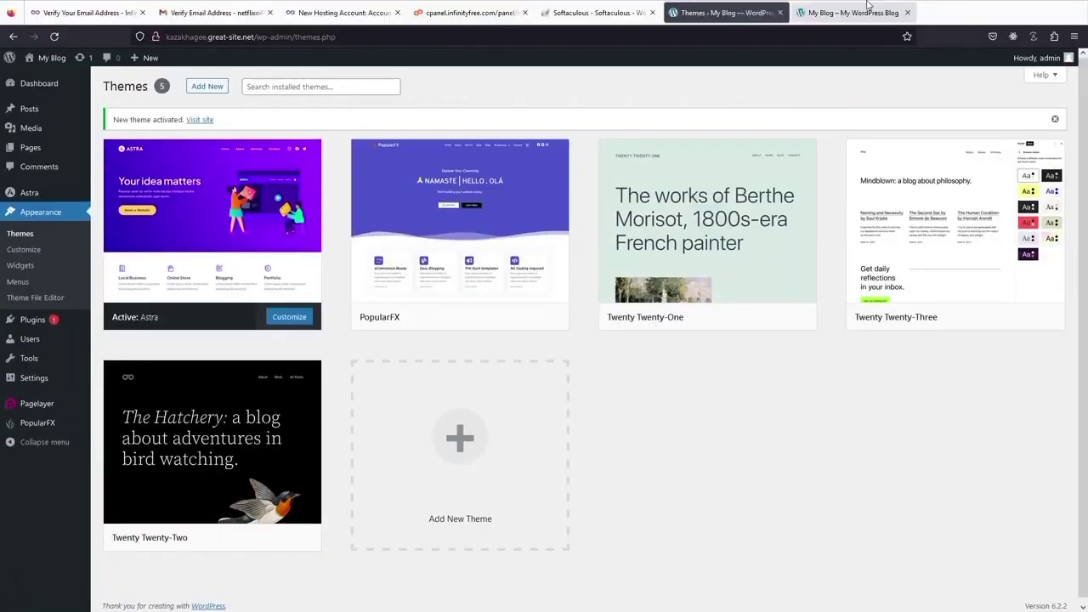
# - Reload the live homepage to check the Astra look, then open Astra's Customizer
pyautogui.click(859, 12)
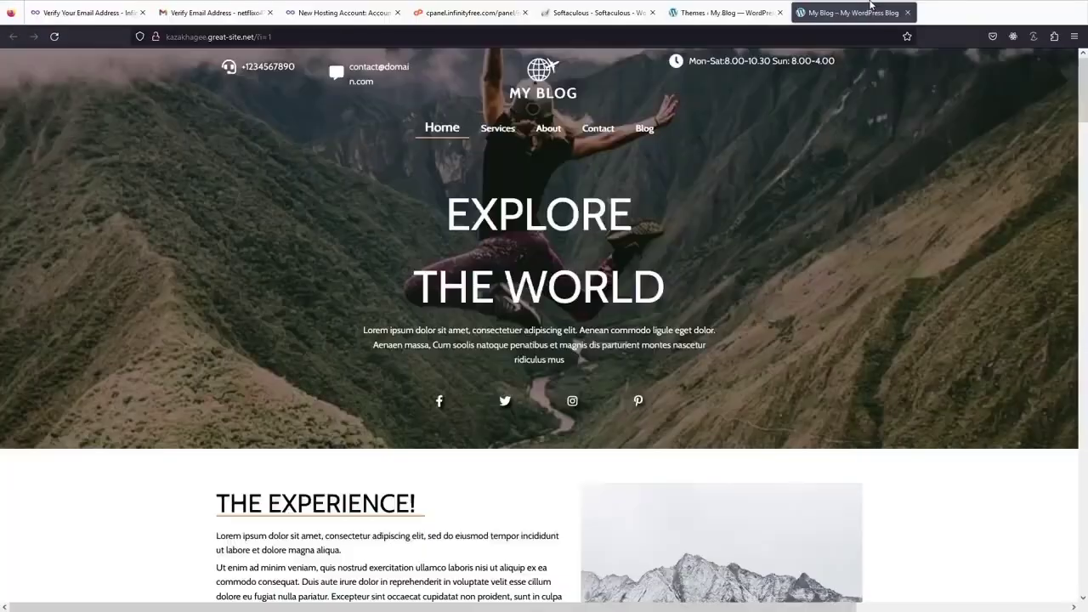
pyautogui.click(53, 38)
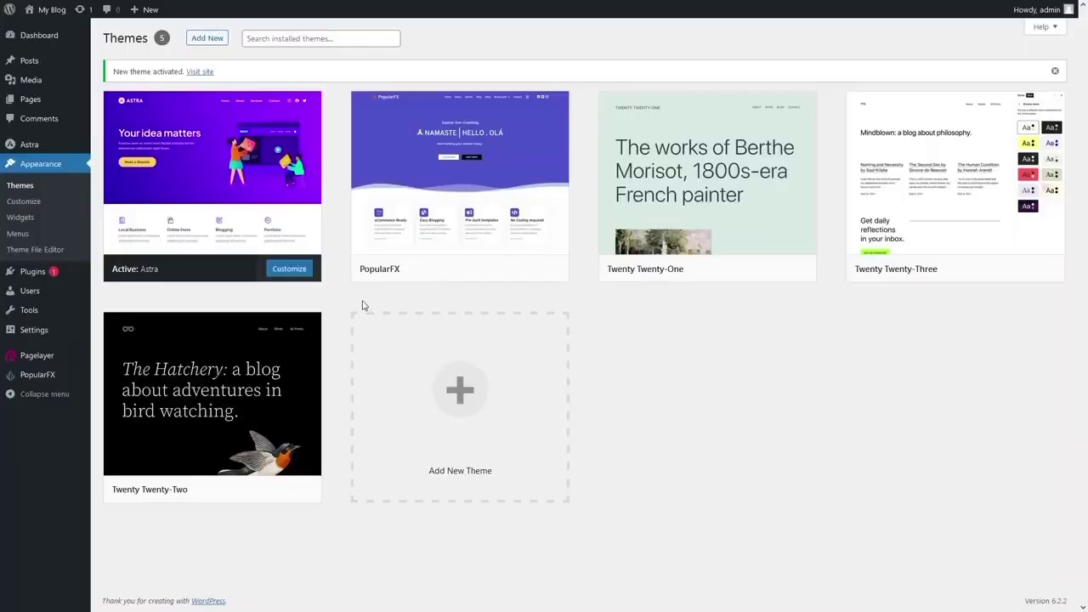
pyautogui.click(295, 272)
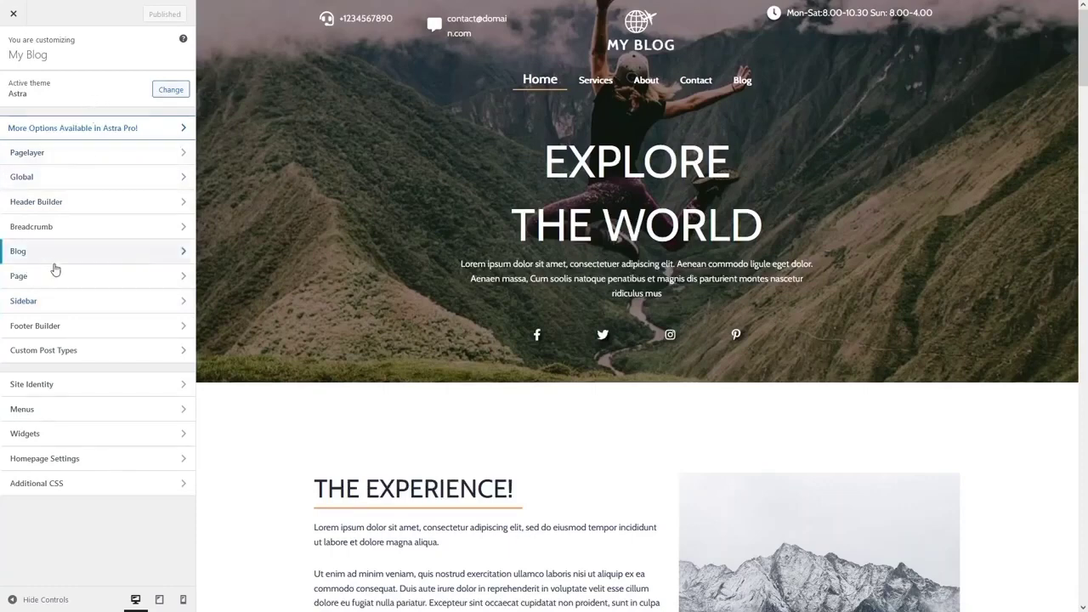
# - Glance at Page settings, then review Blog > Blog / Archive layout, structure, meta and excerpt options
pyautogui.click(128, 279)
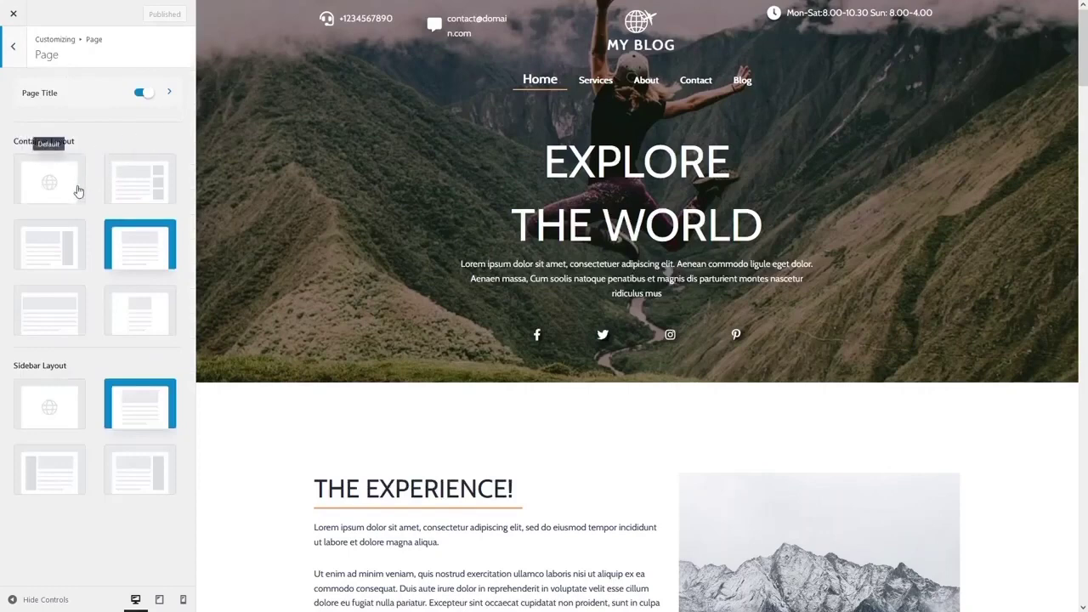
pyautogui.click(15, 53)
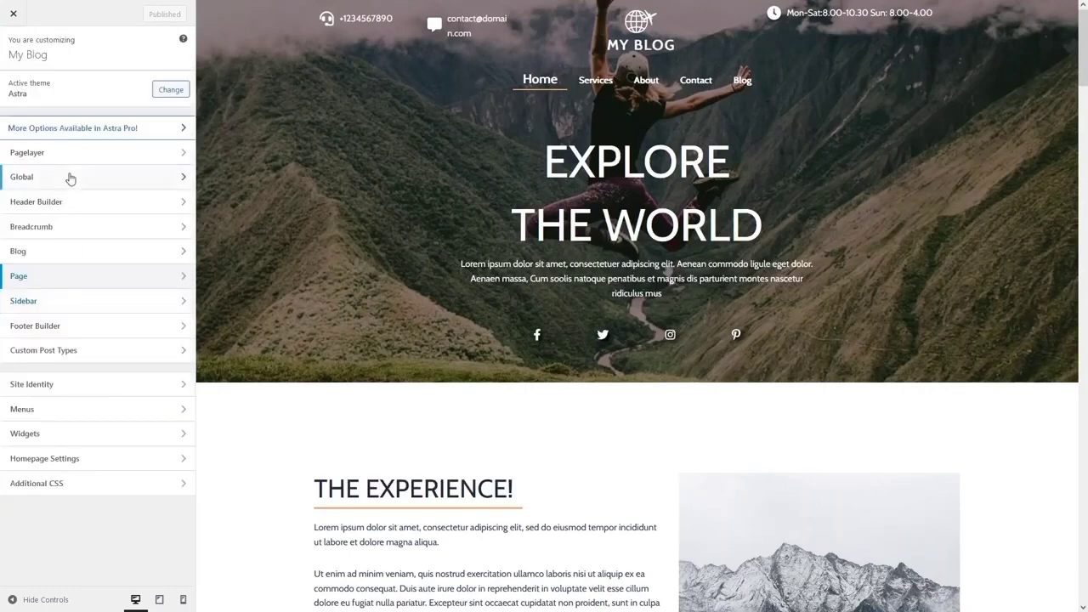
pyautogui.click(70, 255)
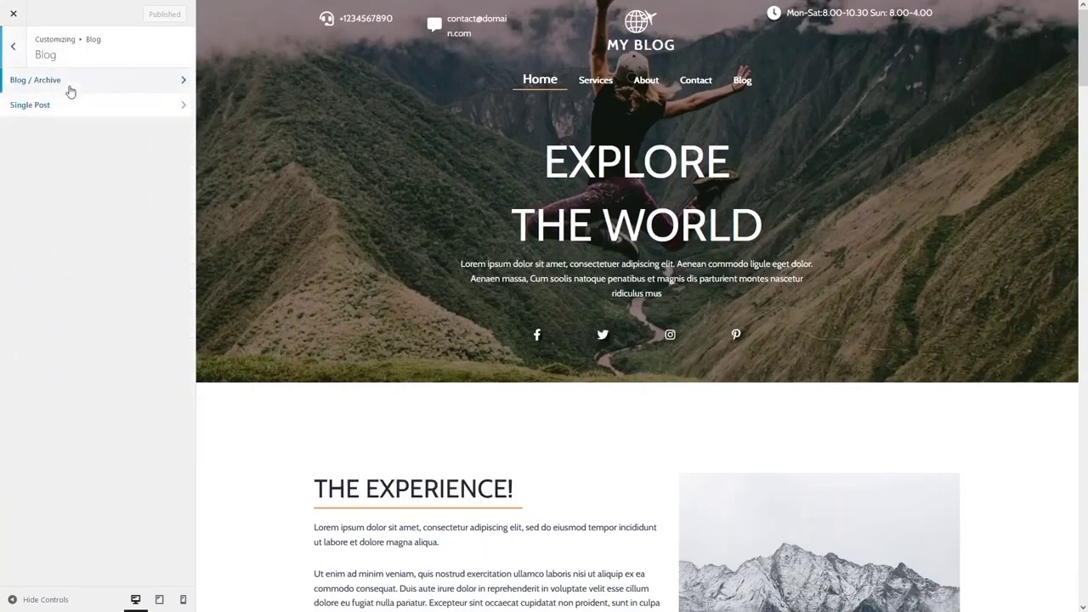
pyautogui.click(71, 89)
pyautogui.scroll(-5, 95, 170)
pyautogui.scroll(3, 91, 183)
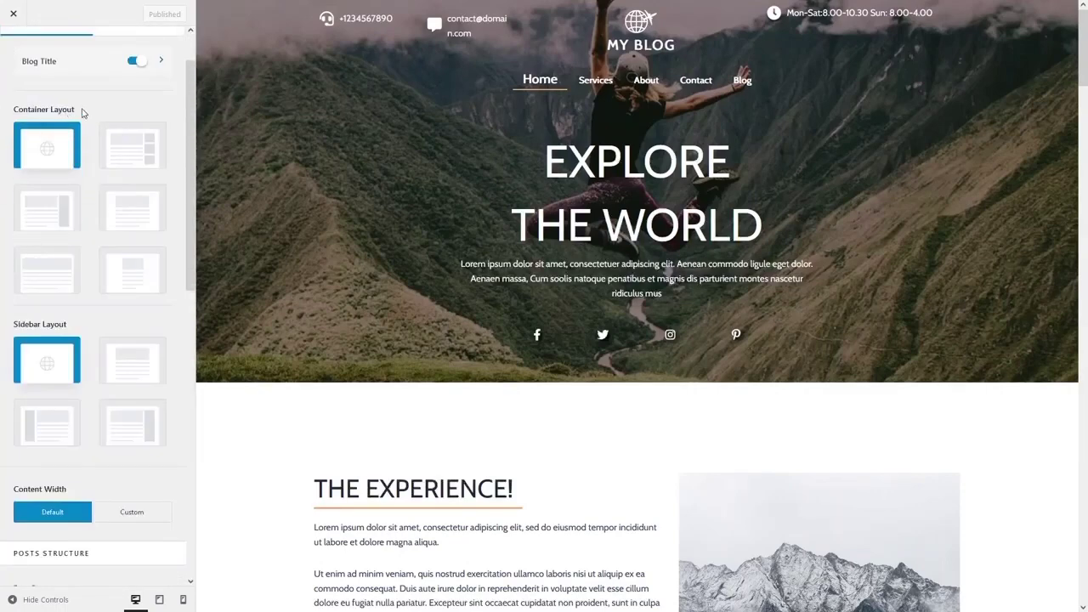
pyautogui.scroll(-3, 54, 126)
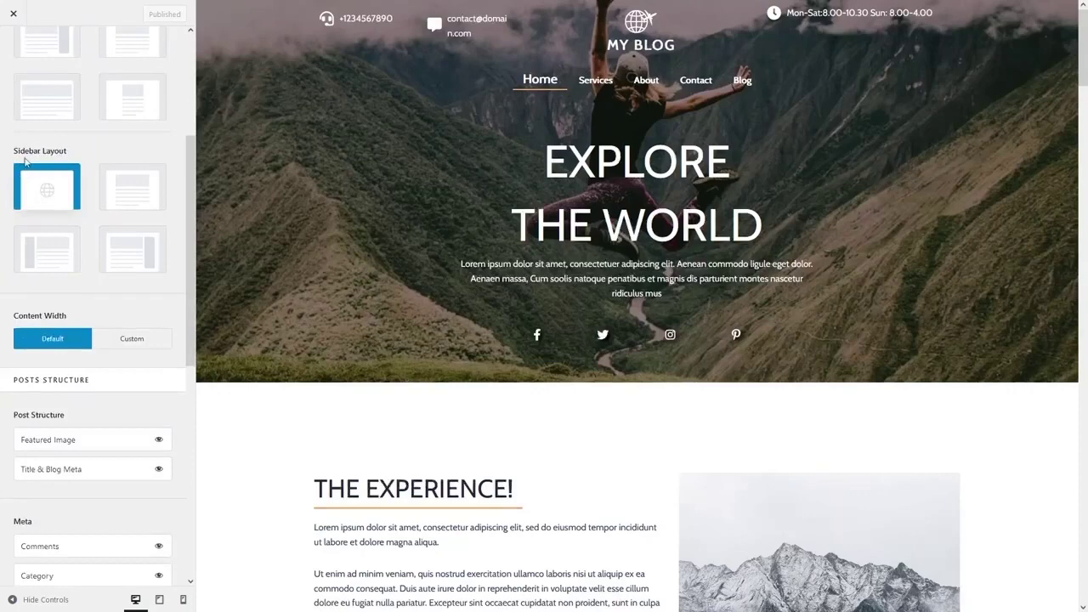
pyautogui.scroll(-3, 56, 184)
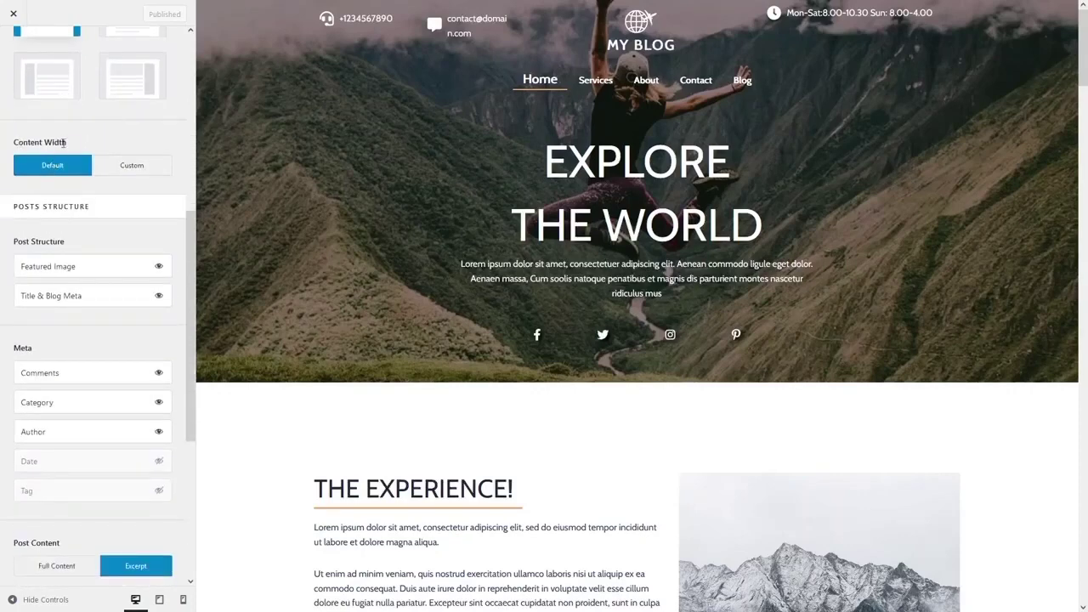
pyautogui.scroll(-2, 48, 213)
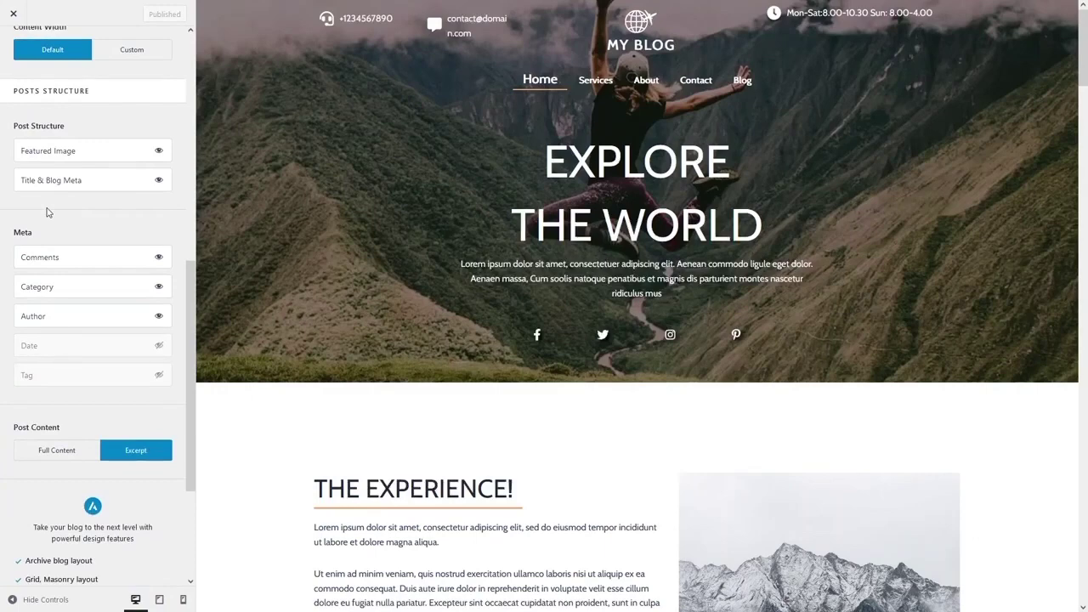
pyautogui.scroll(9, 60, 225)
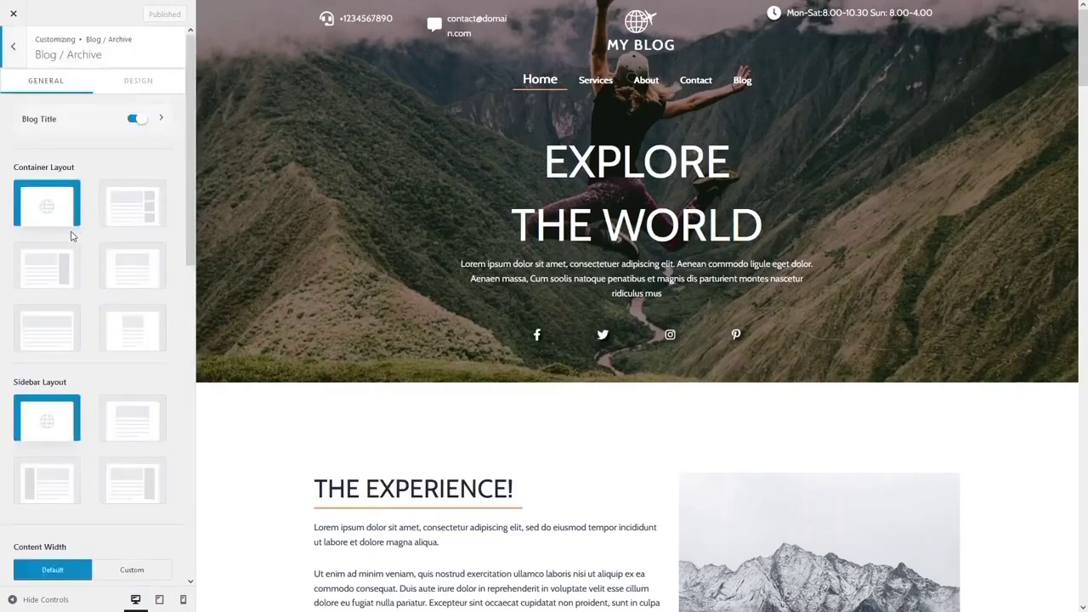